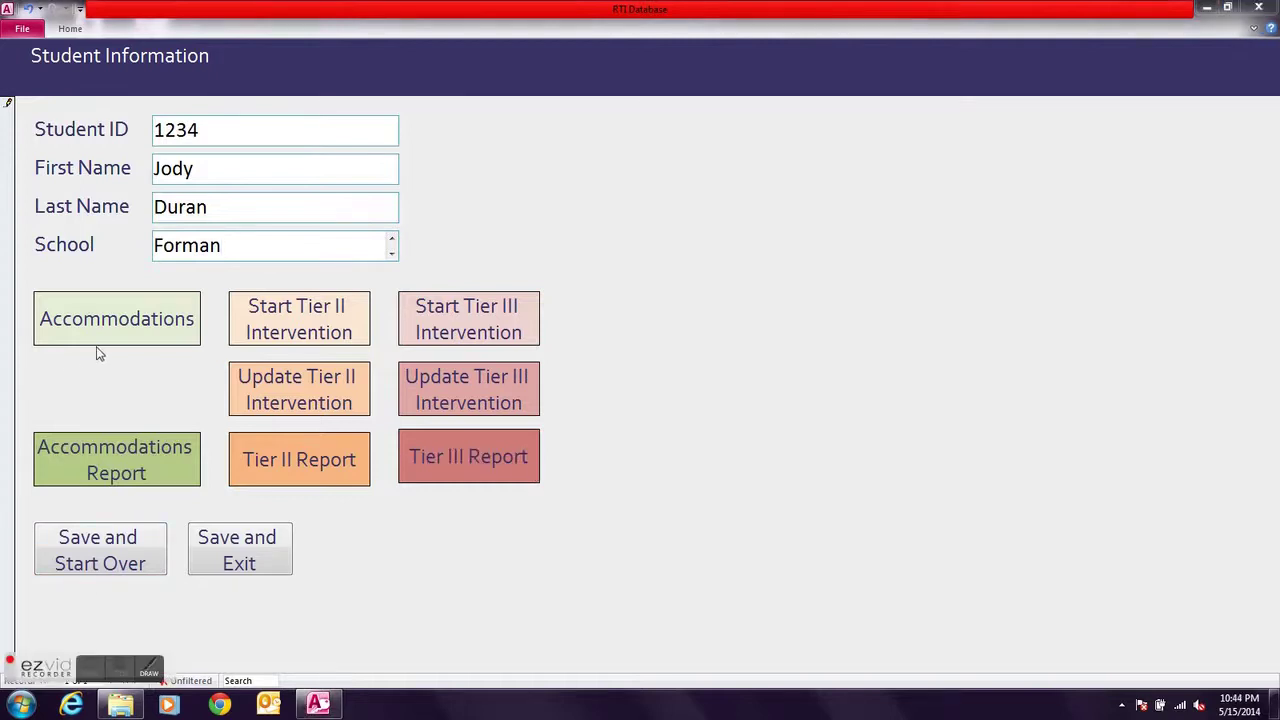
# Open the Tier I Accommodations form for Student ID 1234
pyautogui.click(96, 335)
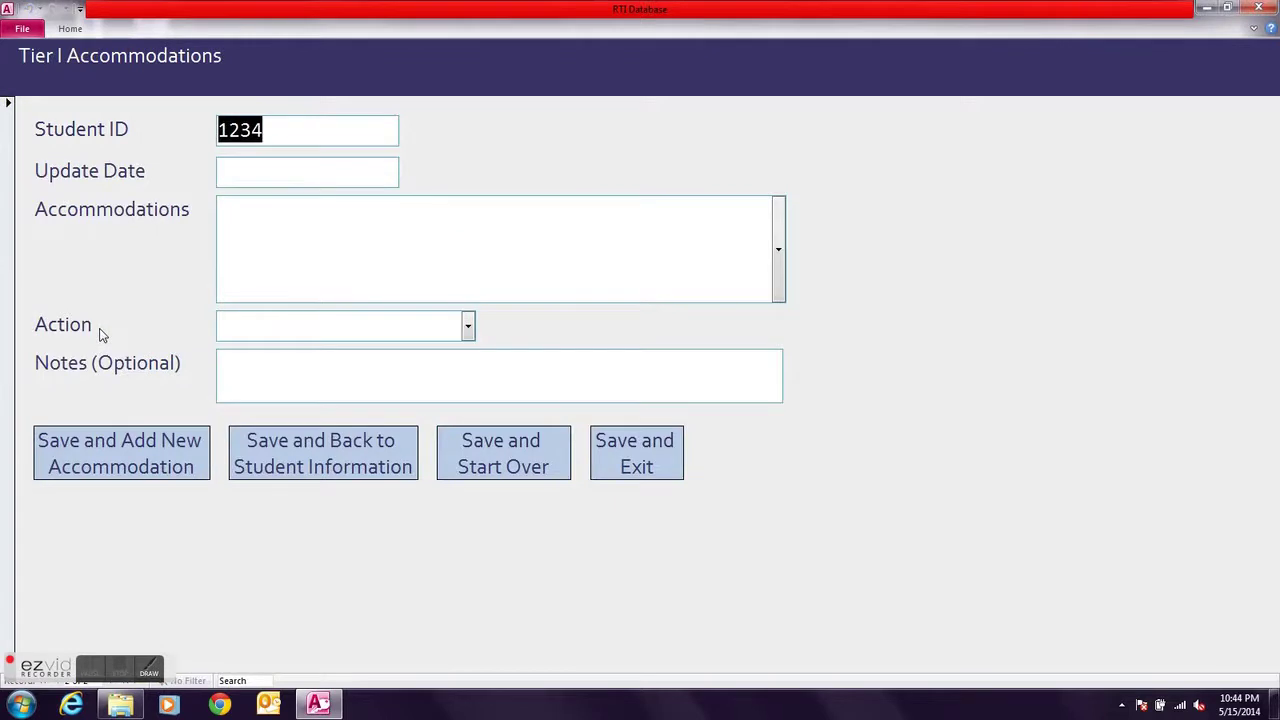
# Set the update date to 5/16/2014 and choose Behavior sheet as the accommodation
pyautogui.click(225, 168)
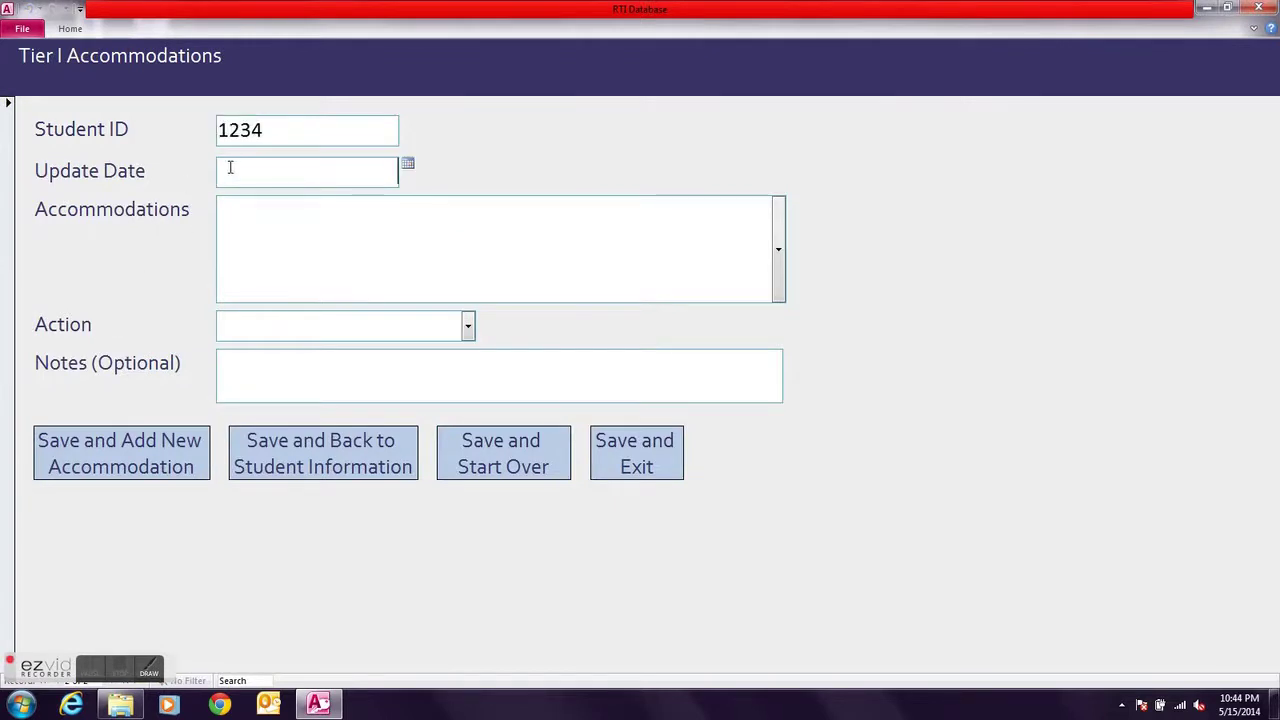
pyautogui.click(408, 164)
pyautogui.click(372, 236)
pyautogui.click(287, 238)
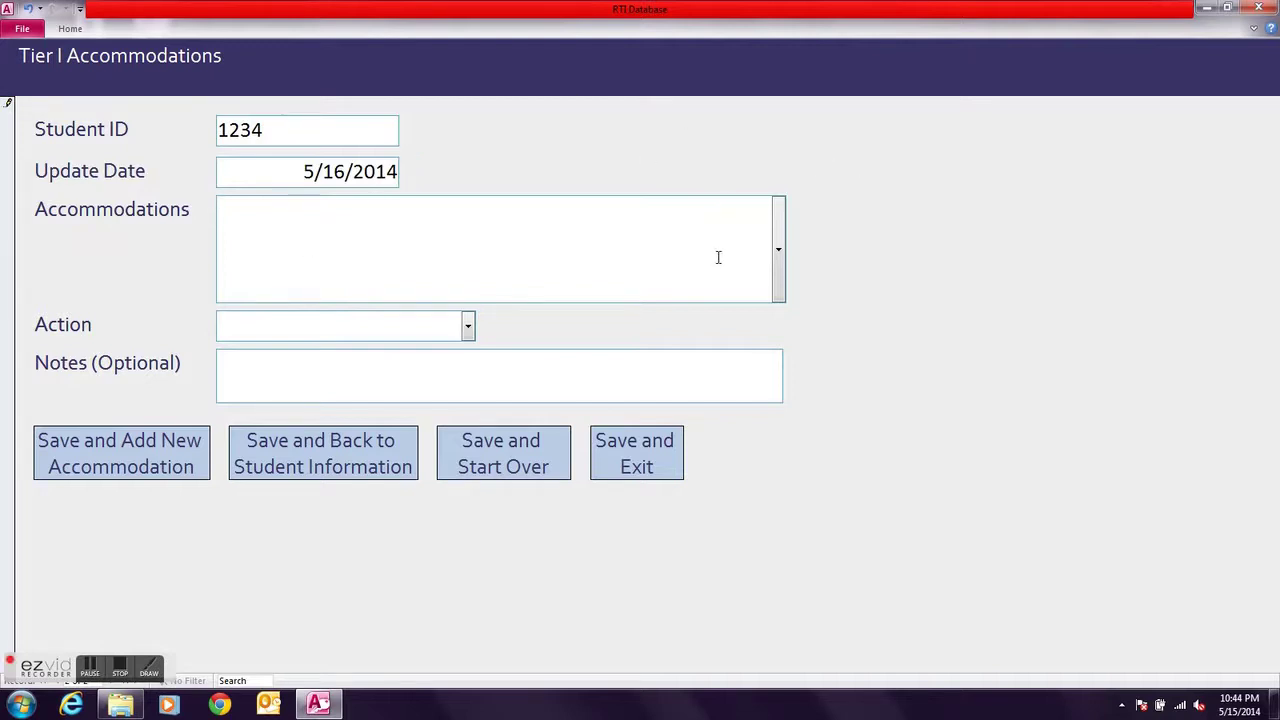
pyautogui.click(778, 249)
pyautogui.scroll(-2, 675, 509)
pyautogui.scroll(-3, 677, 510)
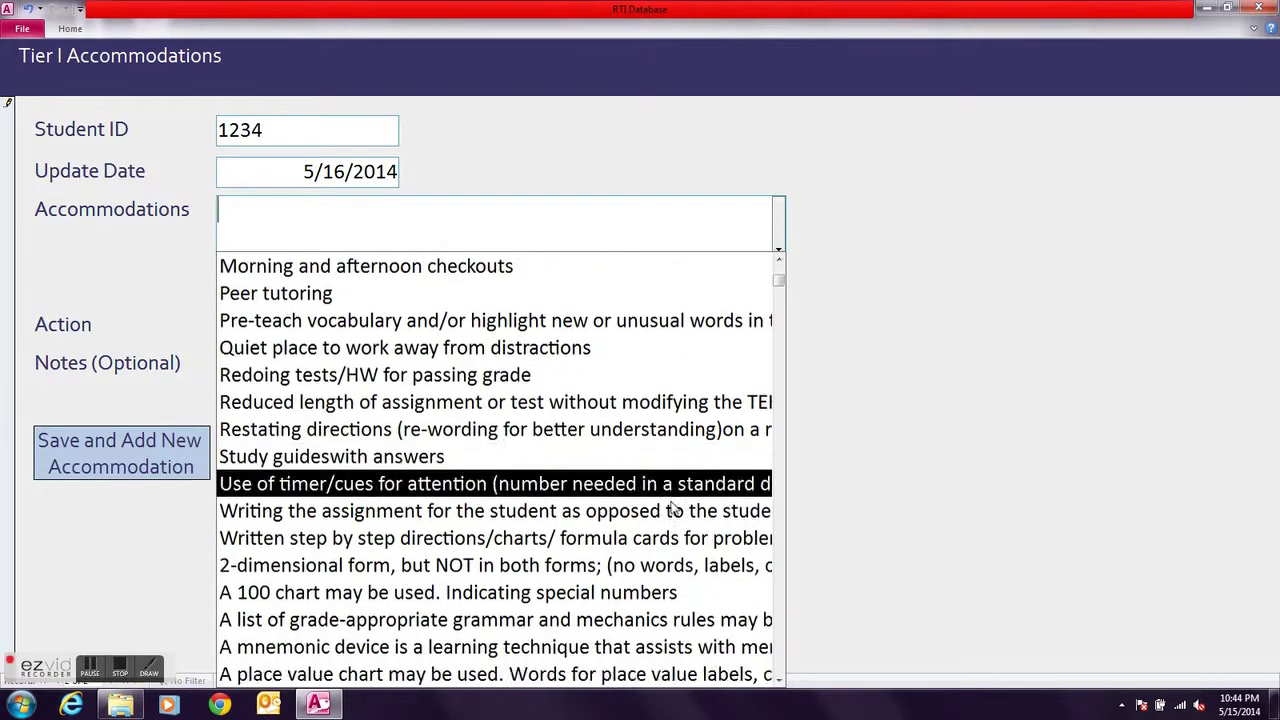
pyautogui.scroll(5, 645, 550)
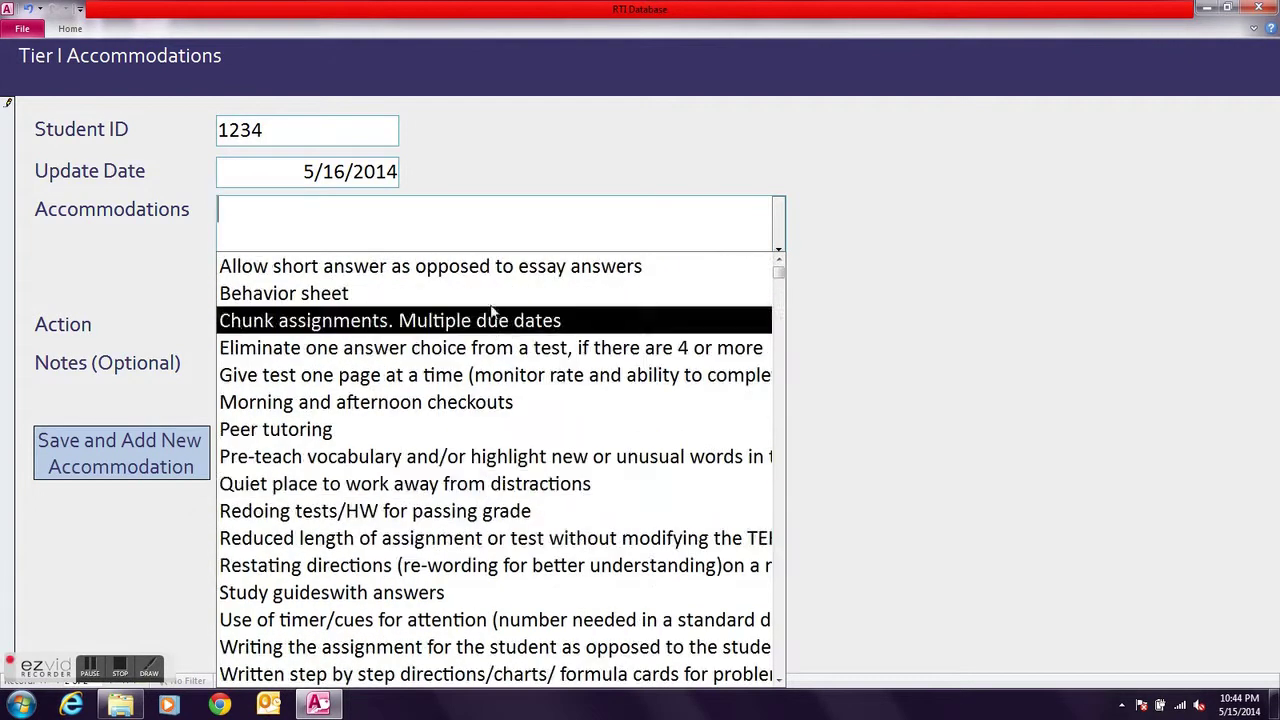
pyautogui.click(490, 294)
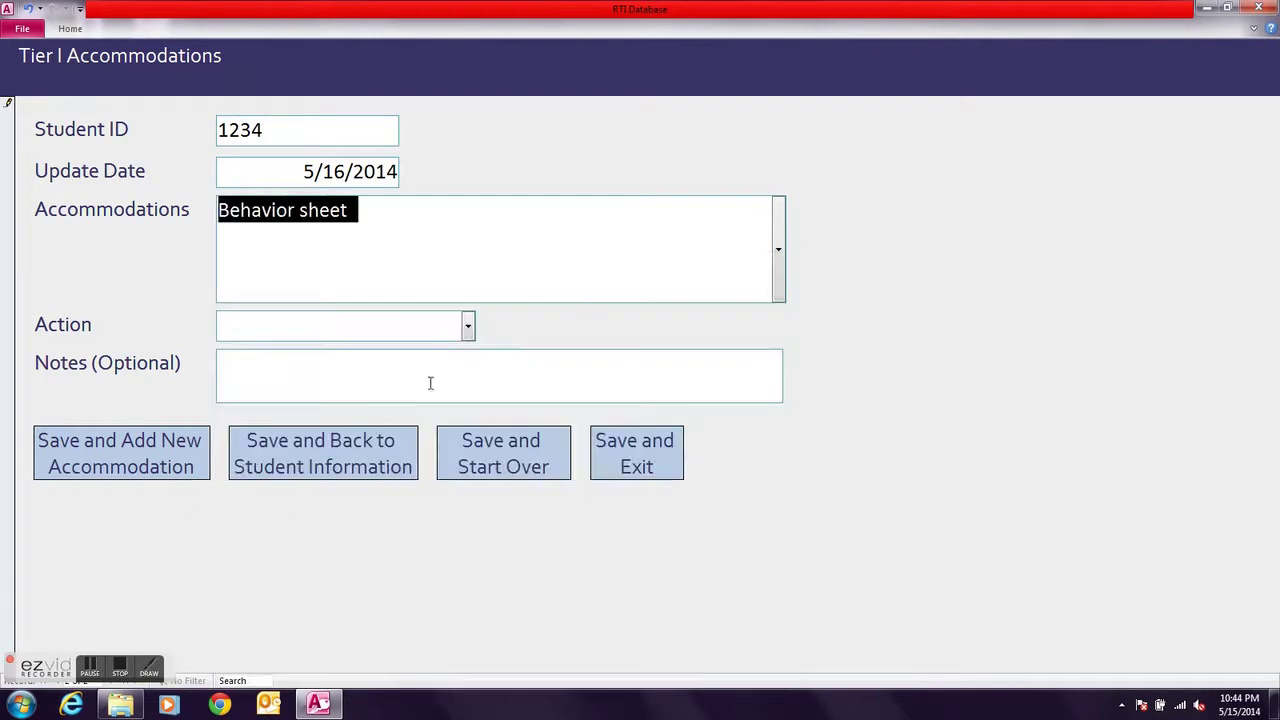
# Choose Start Accm. as the action and save the accommodation, starting a new record
pyautogui.click(468, 328)
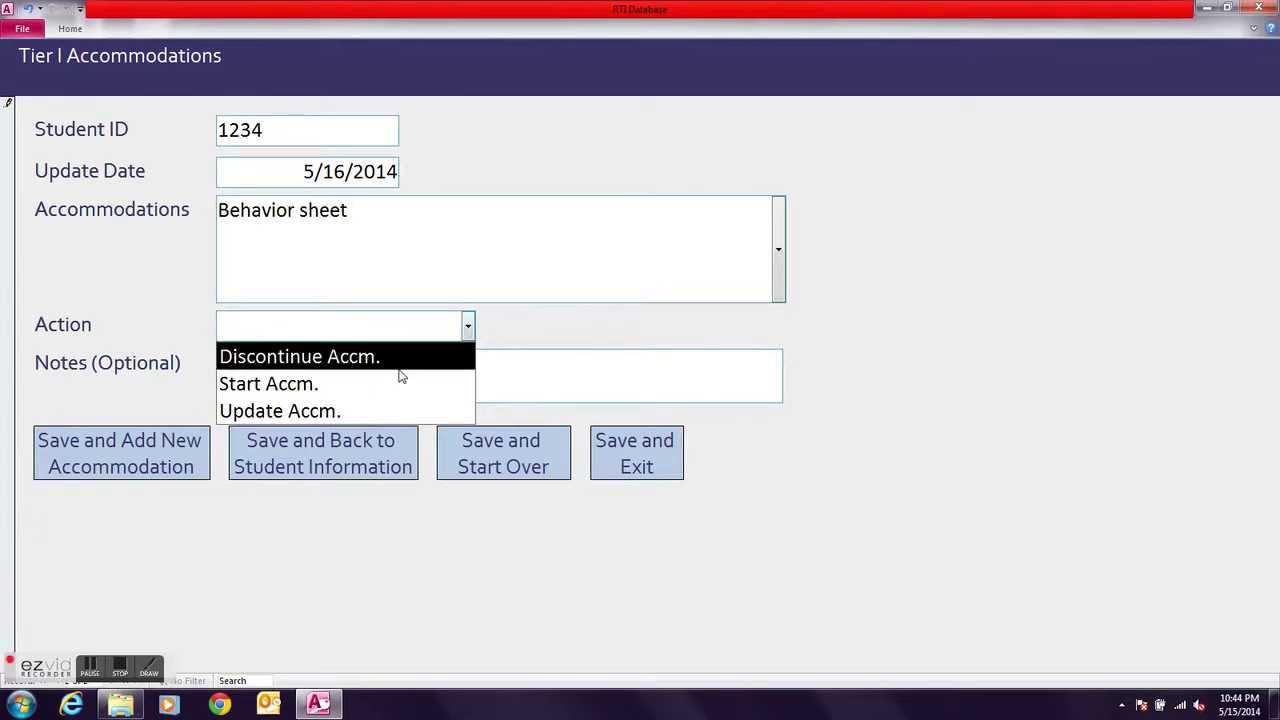
pyautogui.click(340, 386)
pyautogui.click(337, 388)
pyautogui.click(223, 362)
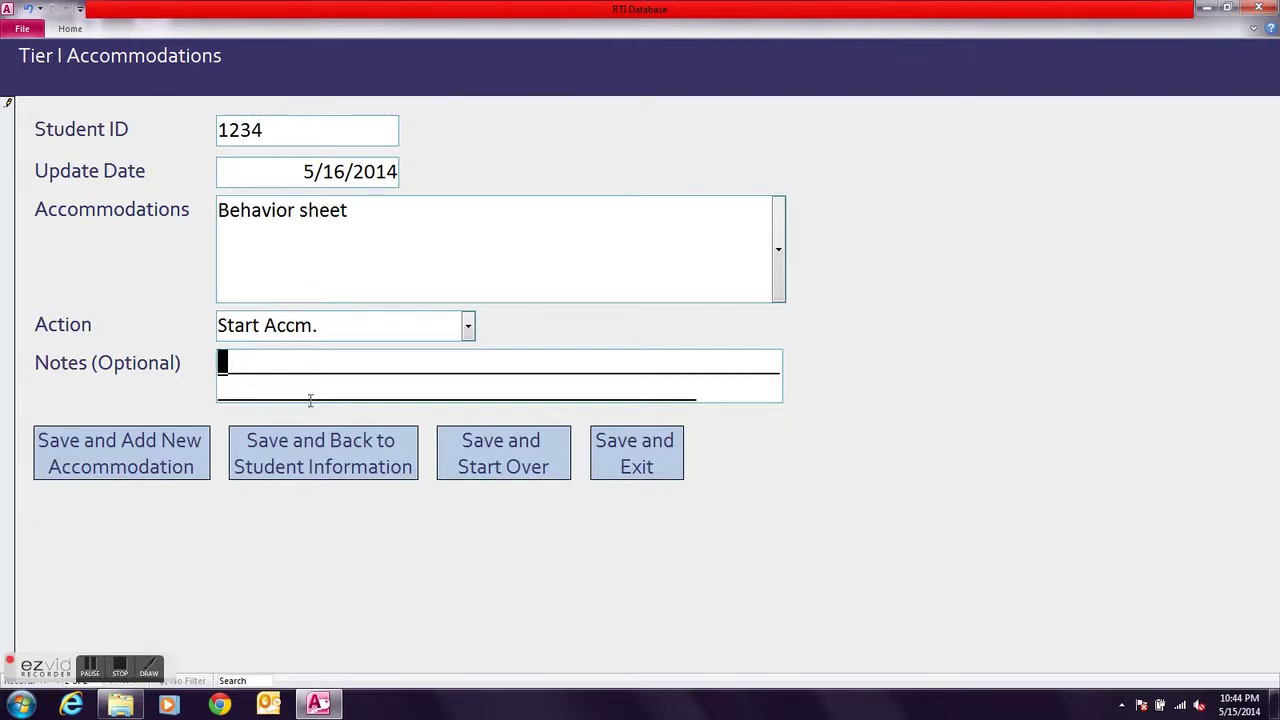
pyautogui.click(185, 468)
# Date the new record 5/29/2014 with Behavior sheet as the accommodation
pyautogui.click(308, 177)
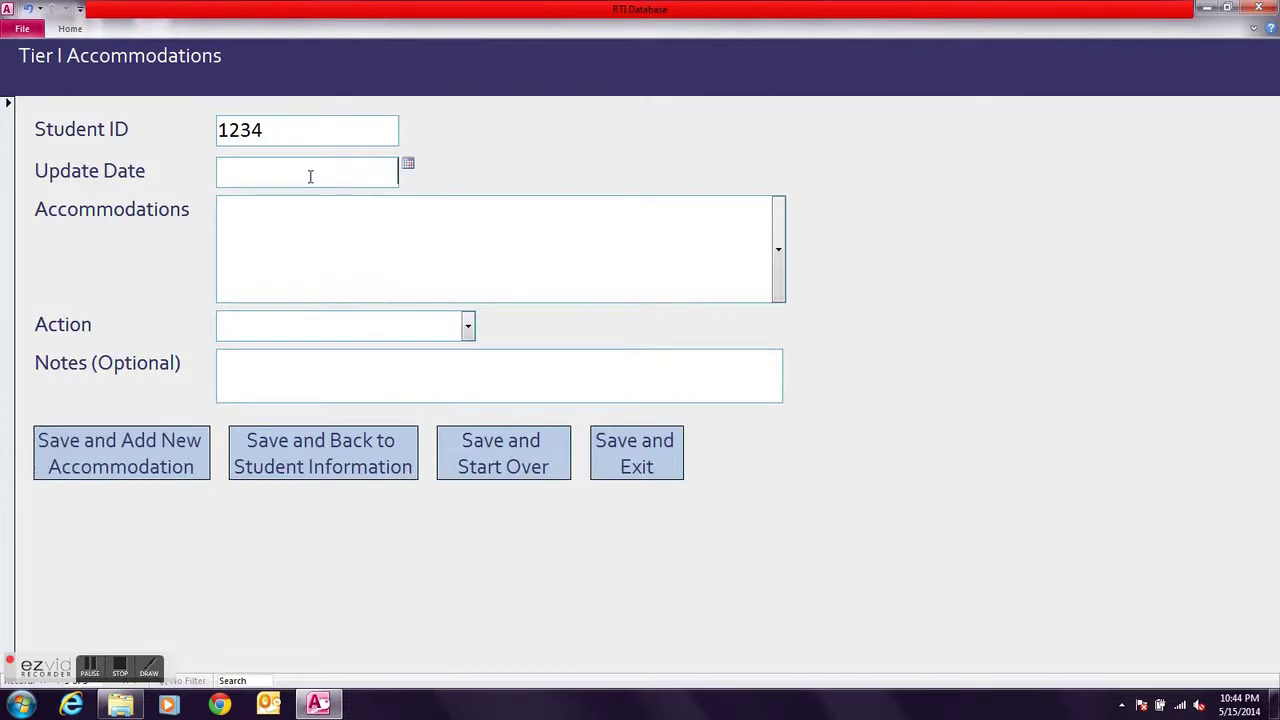
pyautogui.click(410, 165)
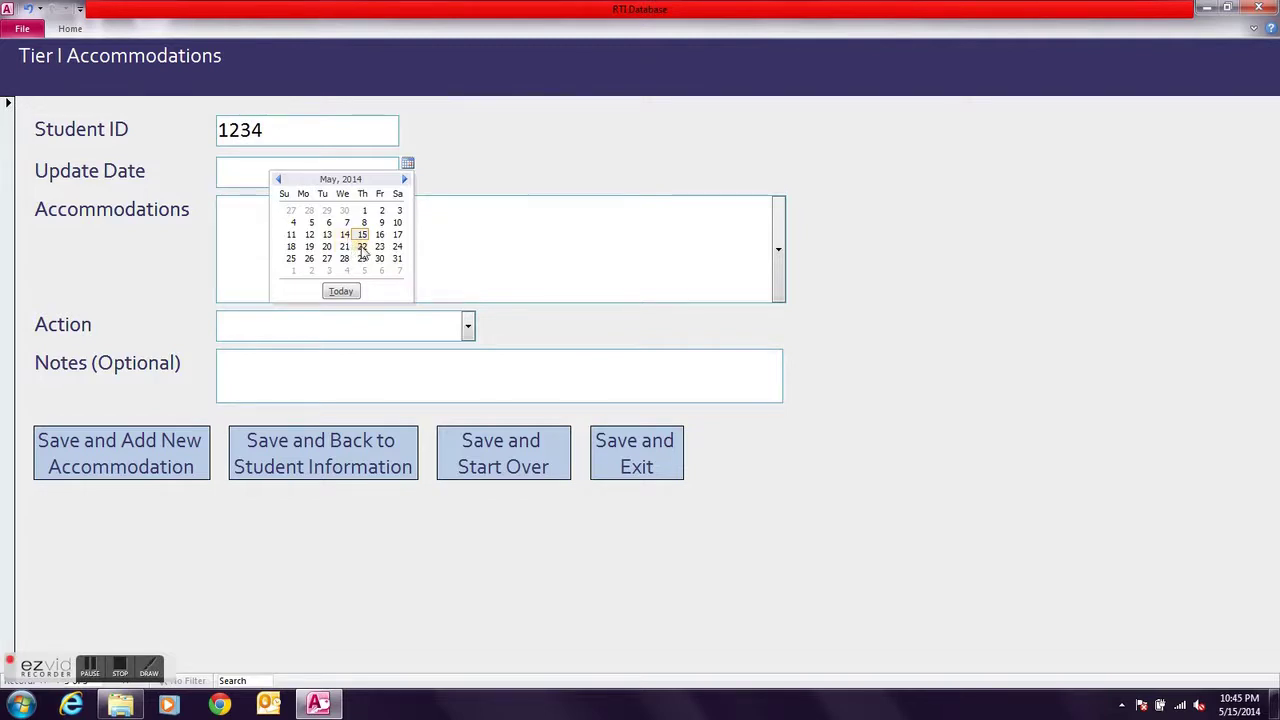
pyautogui.click(362, 259)
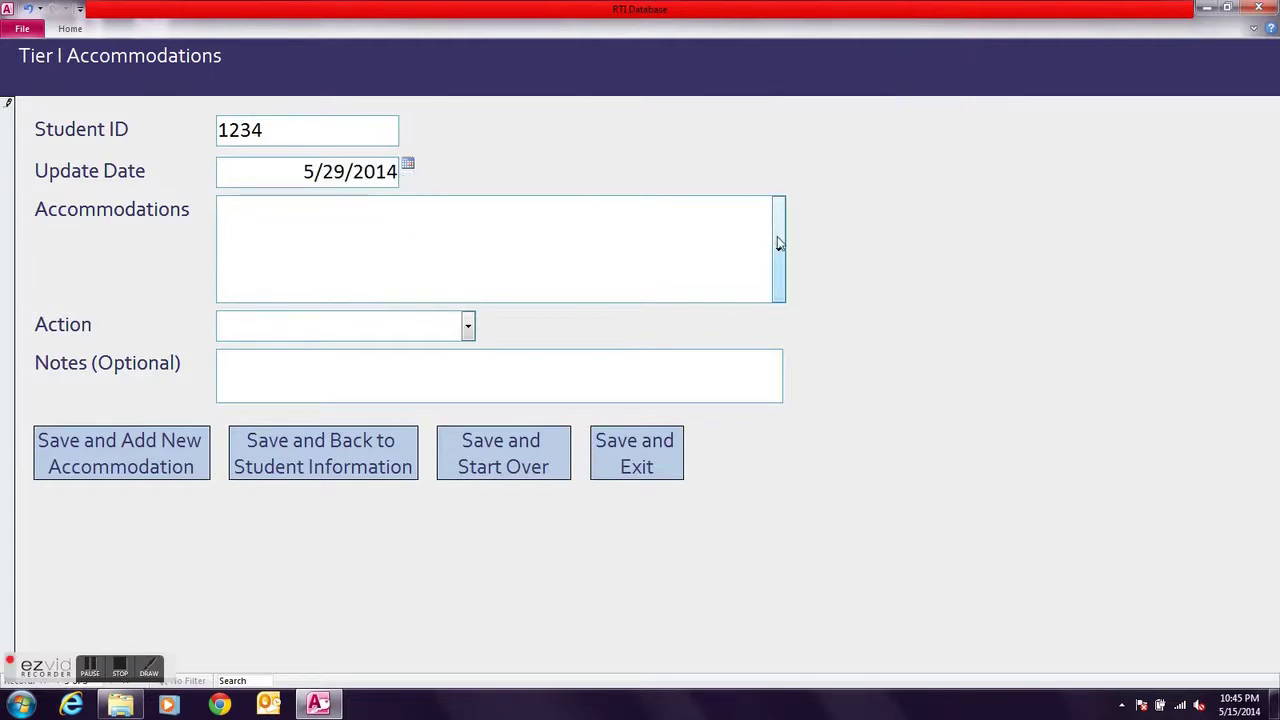
pyautogui.click(779, 243)
pyautogui.click(689, 290)
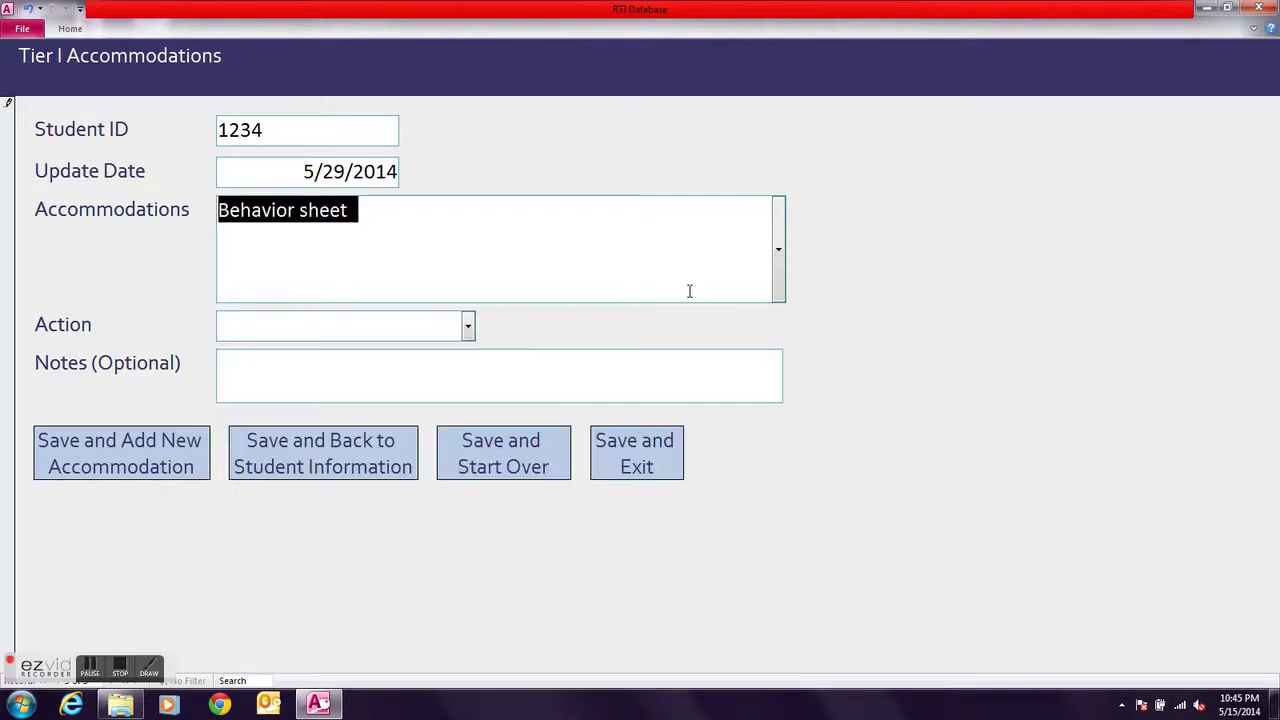
# Set the action to Discontinue Accm., save, and open the Start Tier III Intervention form
pyautogui.click(459, 315)
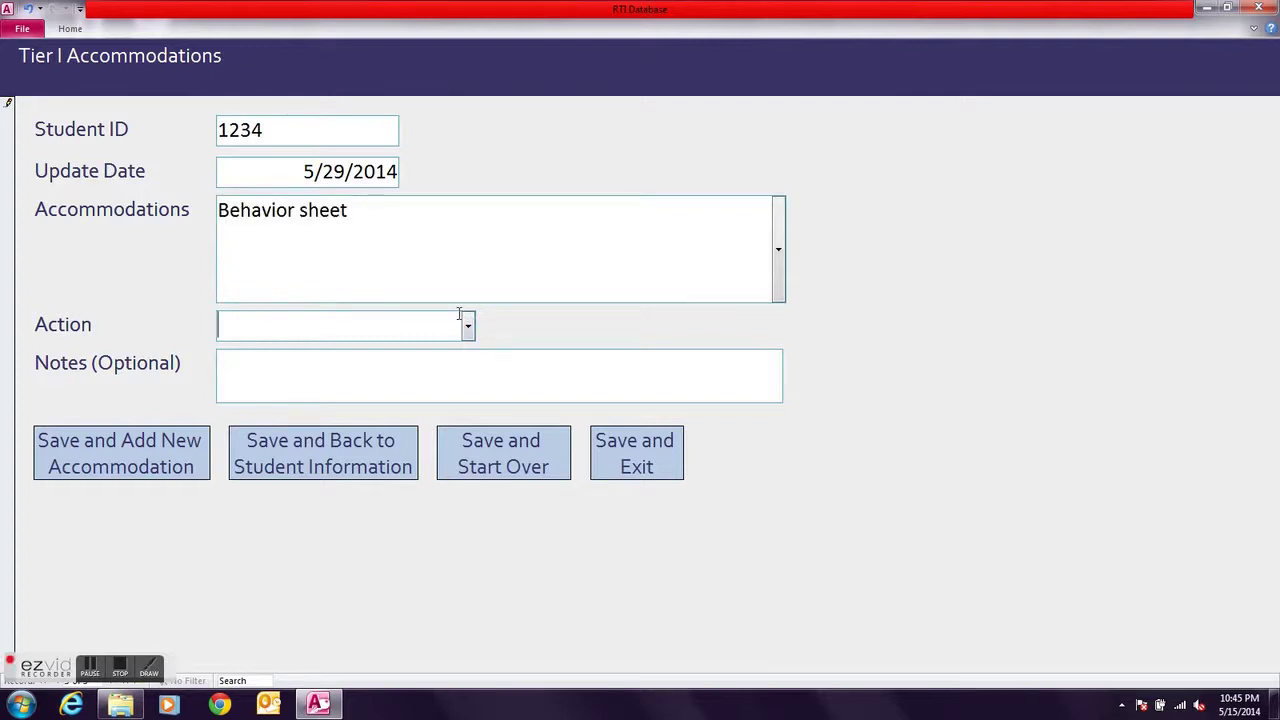
pyautogui.click(466, 322)
pyautogui.click(448, 361)
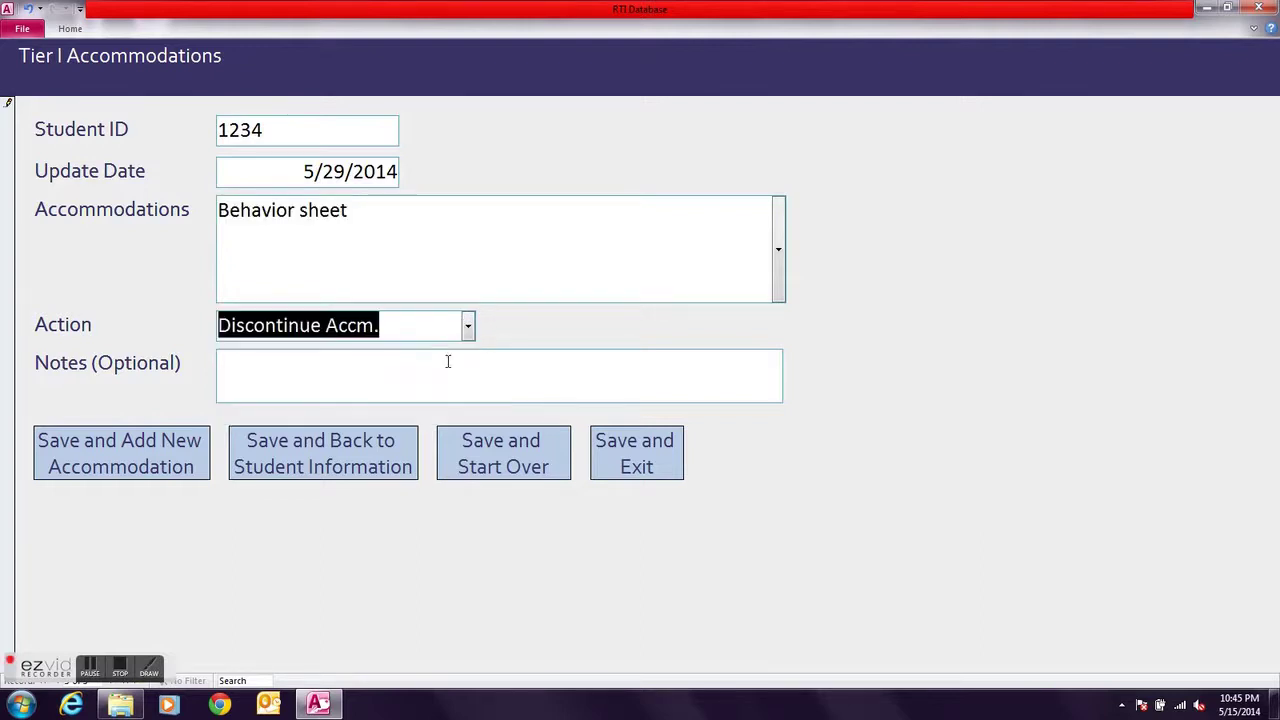
pyautogui.click(257, 367)
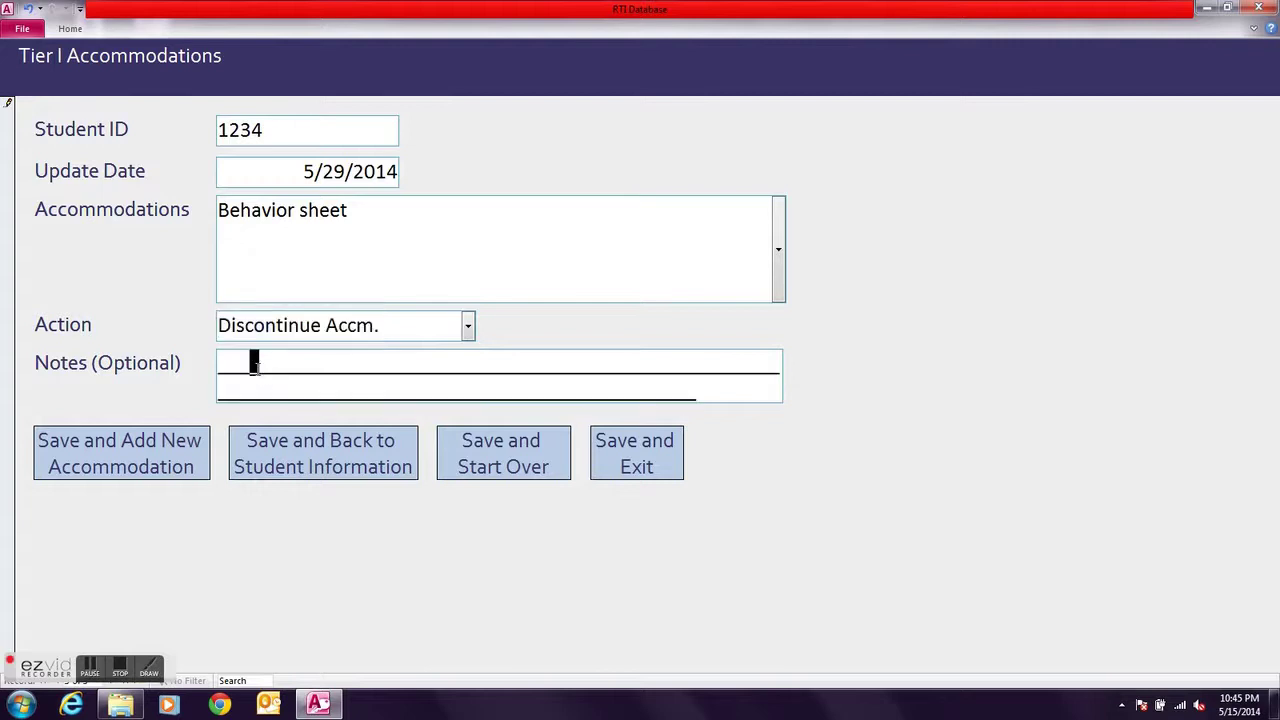
pyautogui.click(226, 366)
pyautogui.click(128, 674)
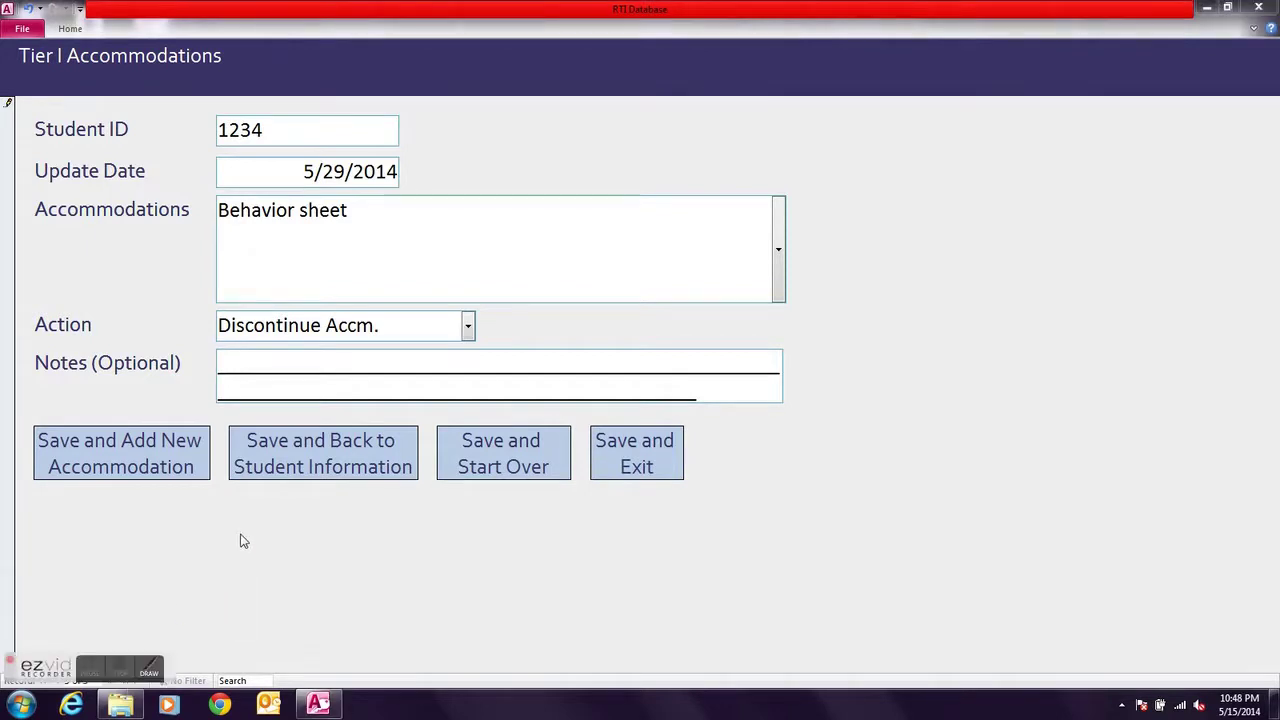
pyautogui.click(306, 474)
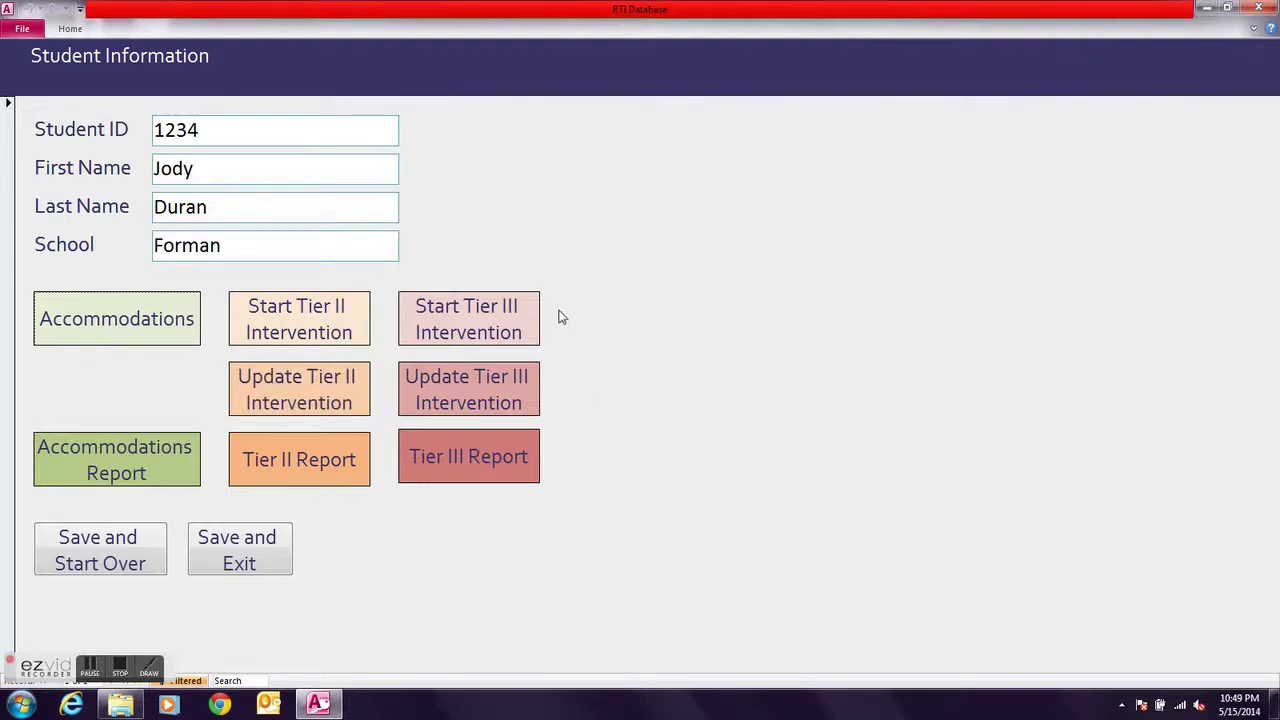
pyautogui.click(488, 333)
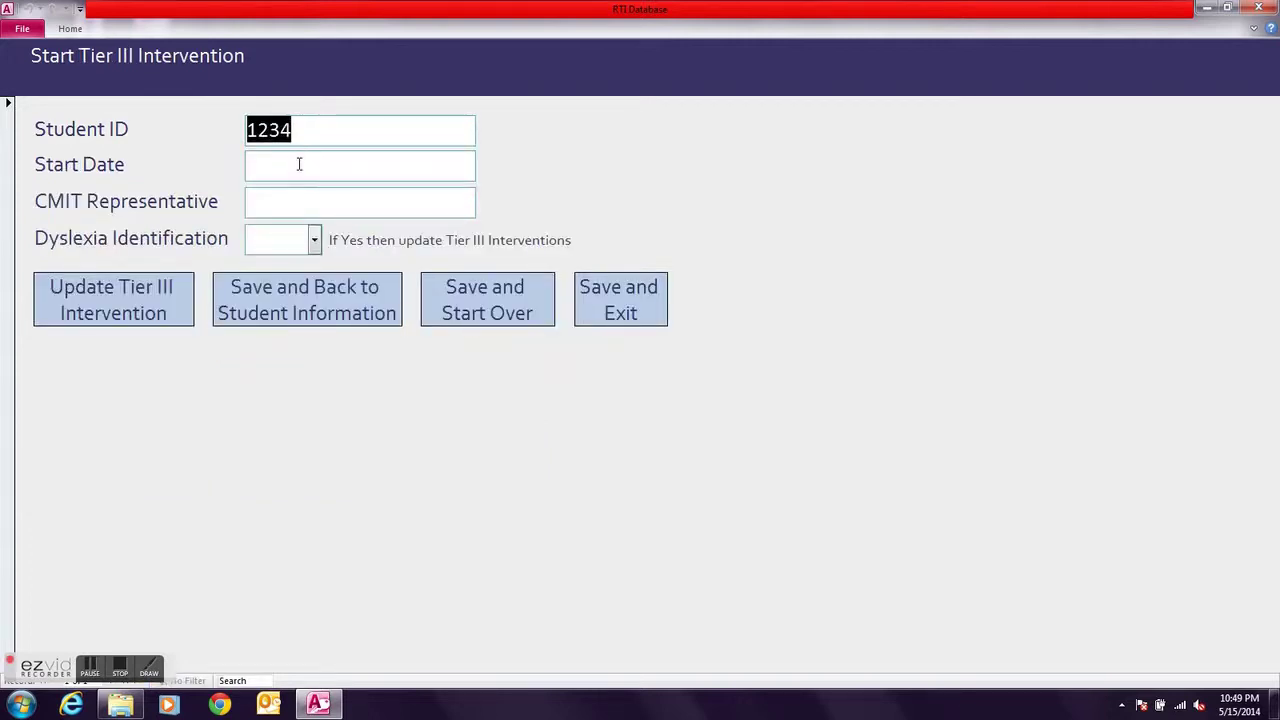
# Set the Tier III start date to 5/15/2014 and enter the CMIT representative's name
pyautogui.click(299, 167)
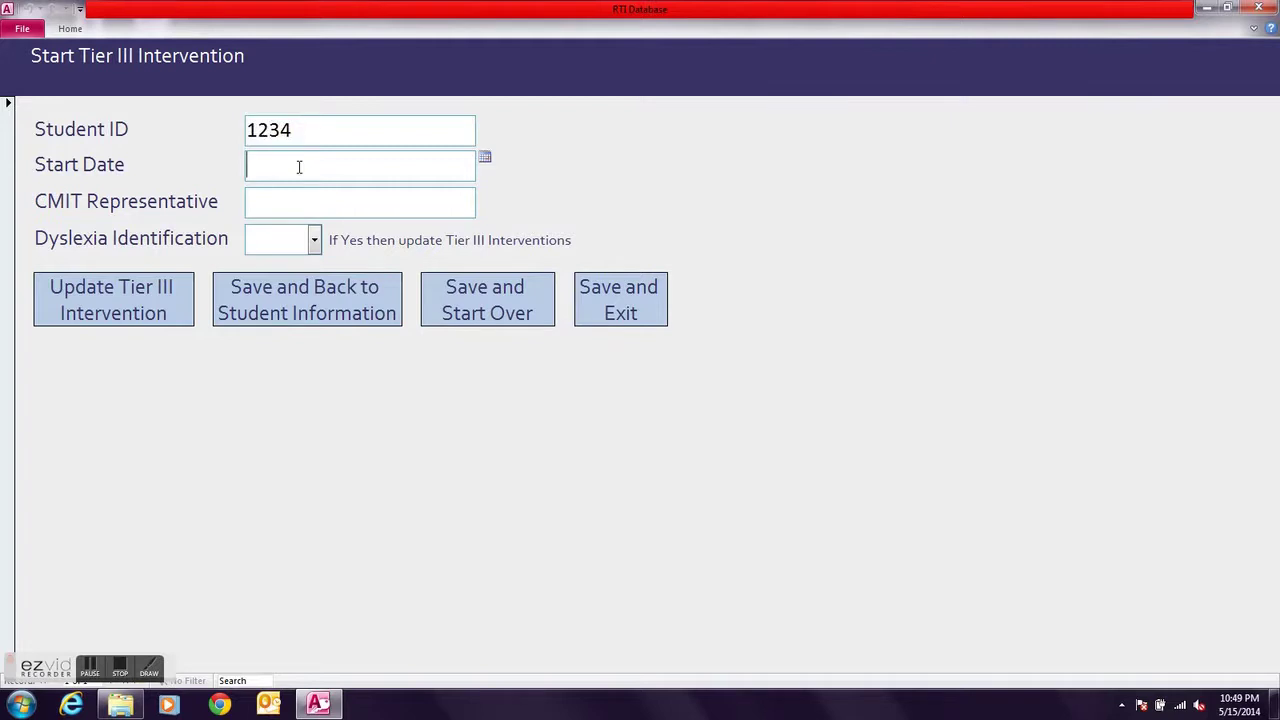
pyautogui.click(484, 160)
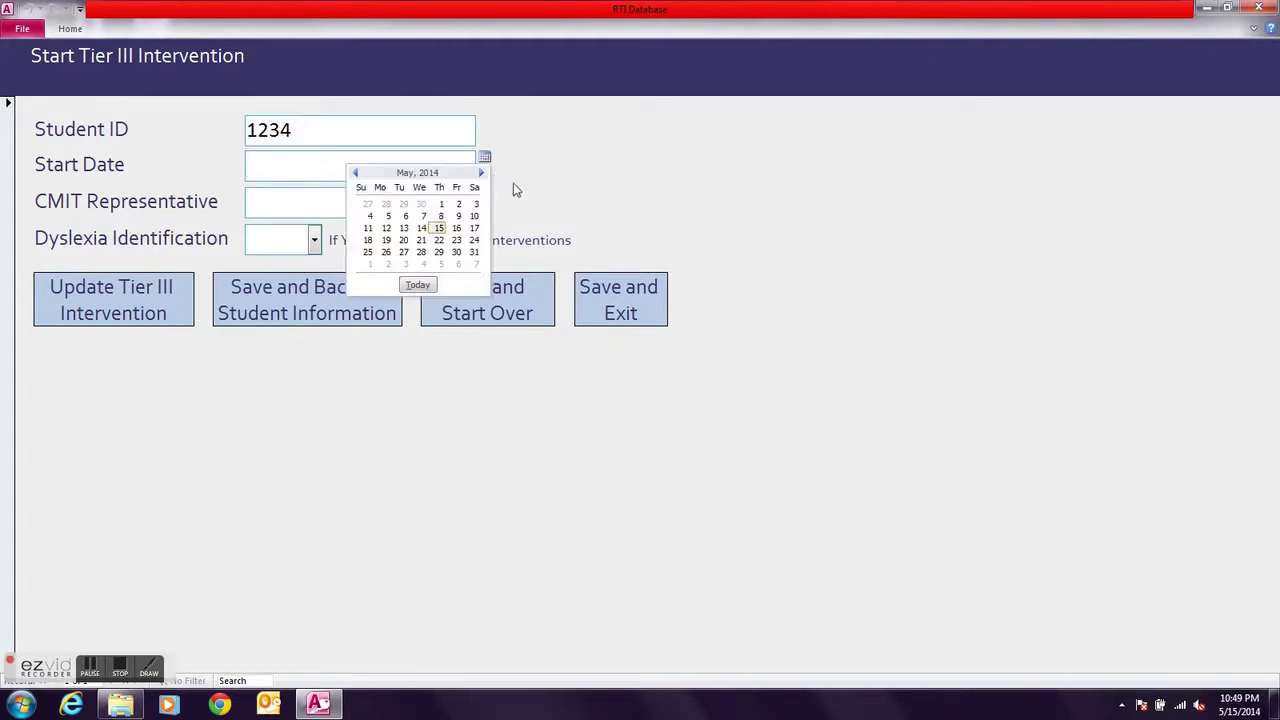
pyautogui.click(439, 229)
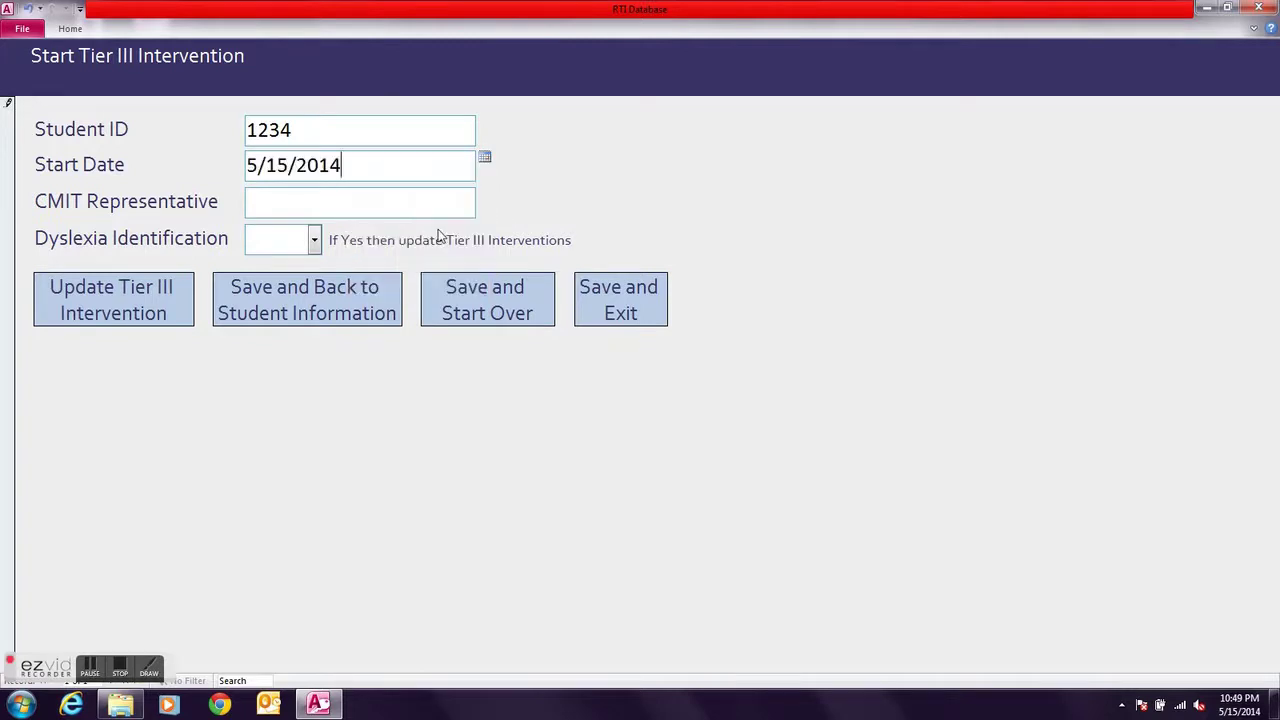
pyautogui.click(257, 203)
pyautogui.write('Jaramillo')
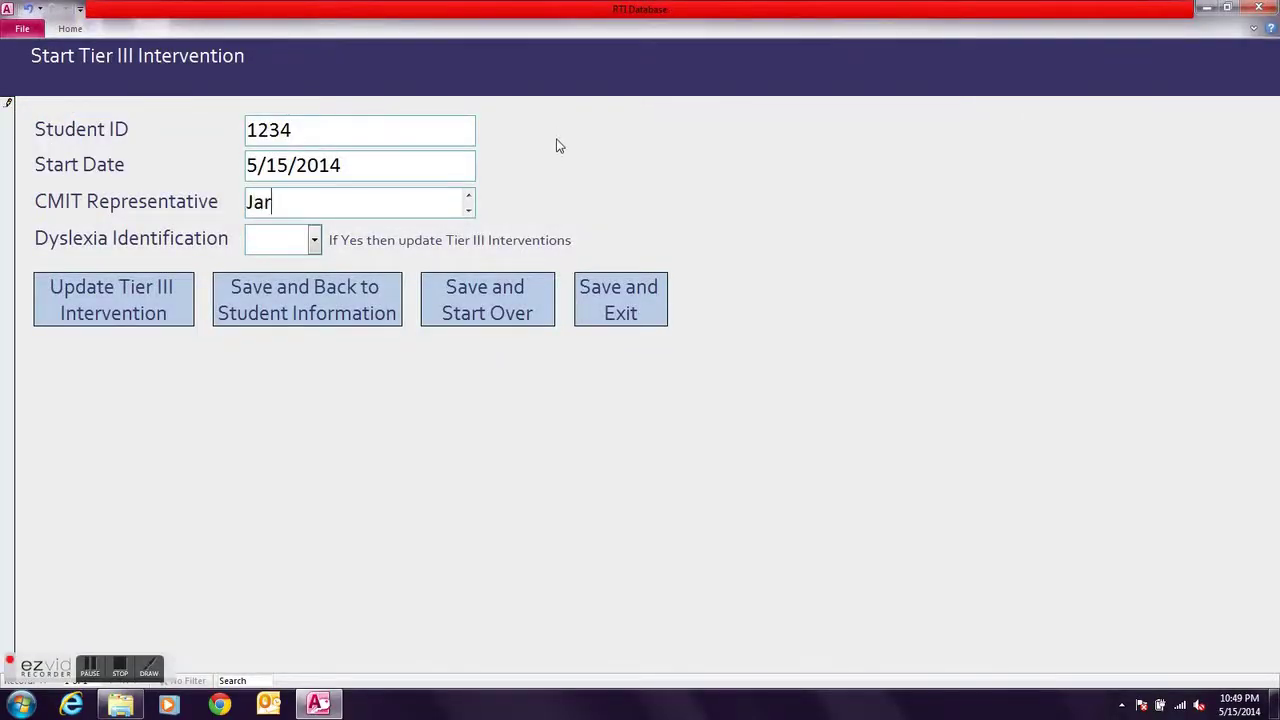
pyautogui.press('Tab')
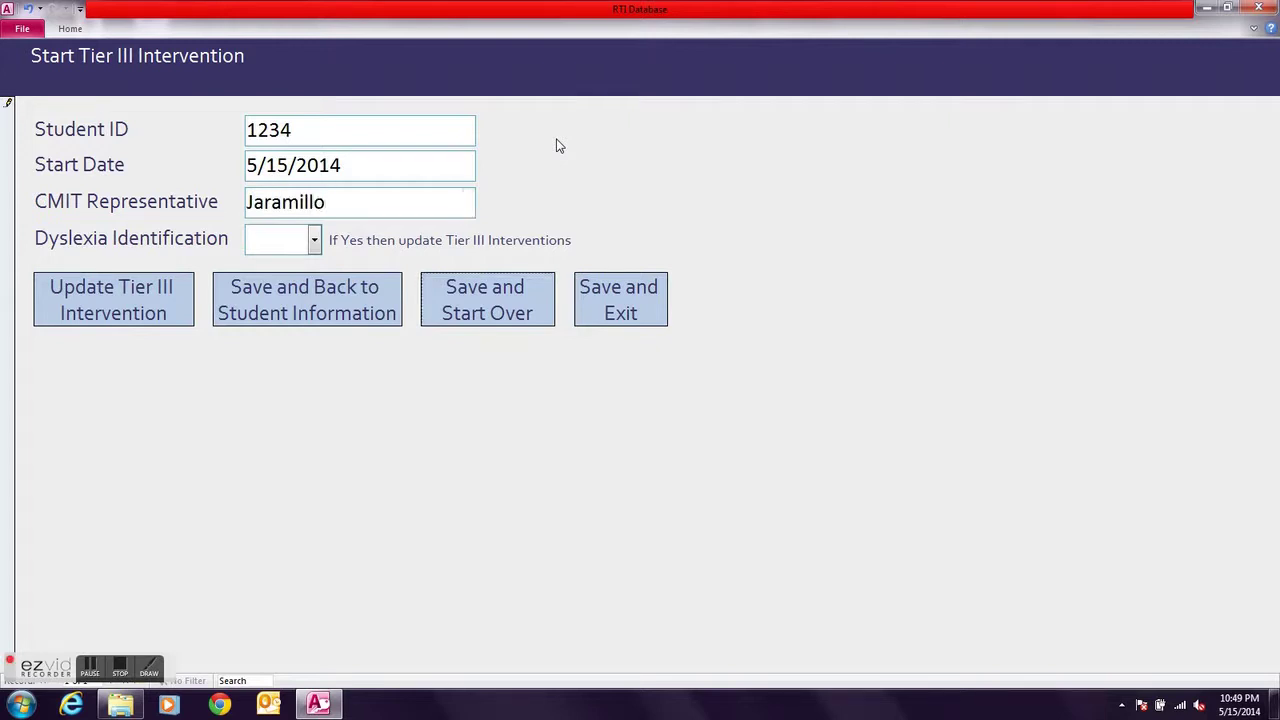
# Set Dyslexia Identification to No and bring up the Tier III Intervention Update form
pyautogui.click(314, 242)
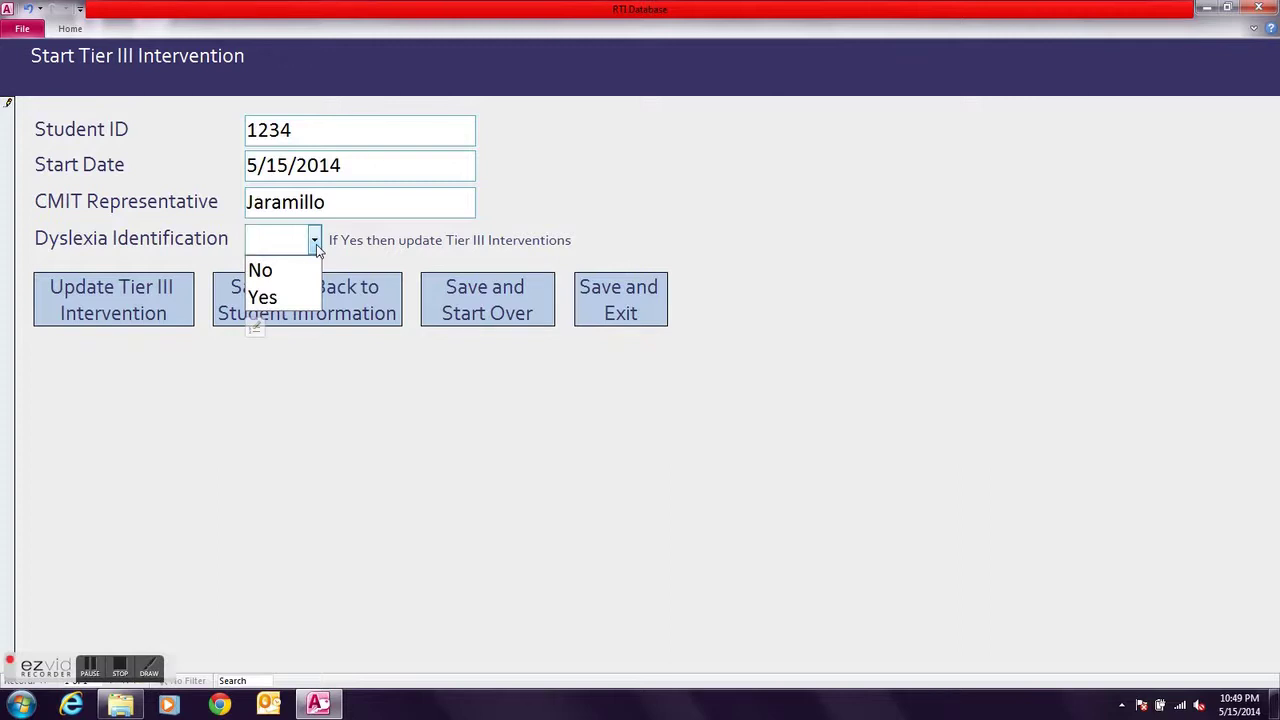
pyautogui.click(304, 276)
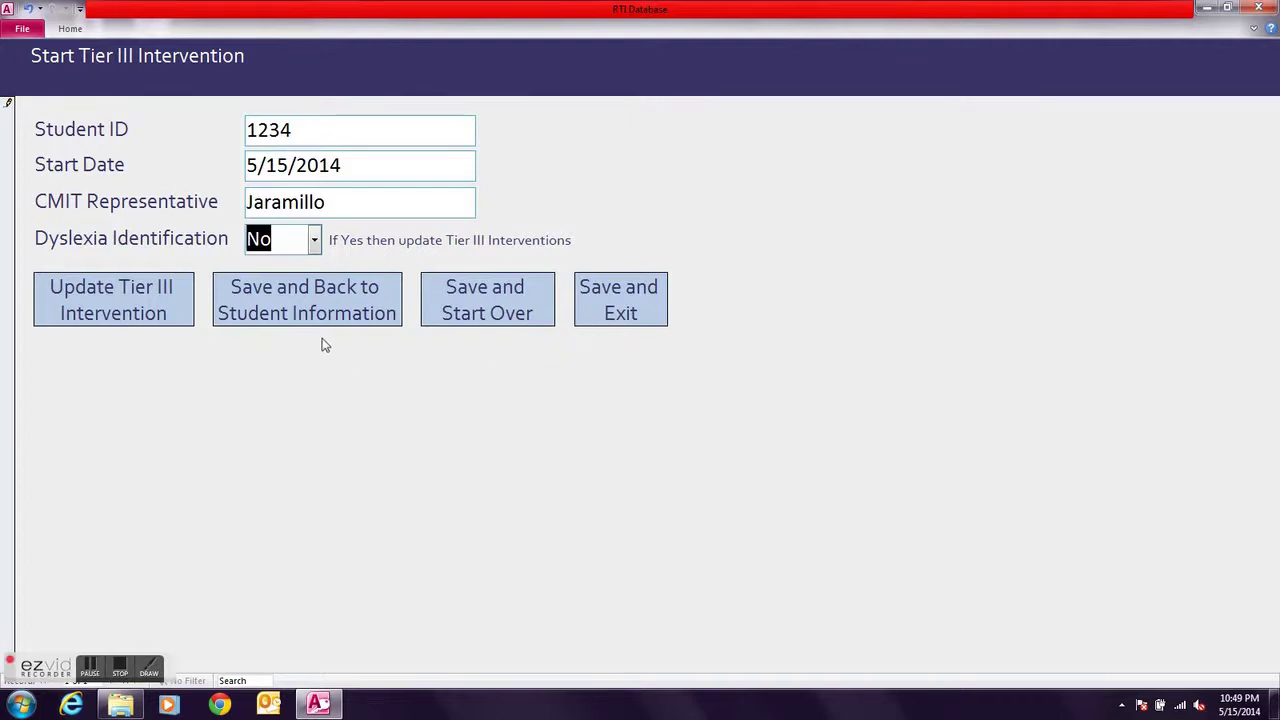
pyautogui.click(166, 319)
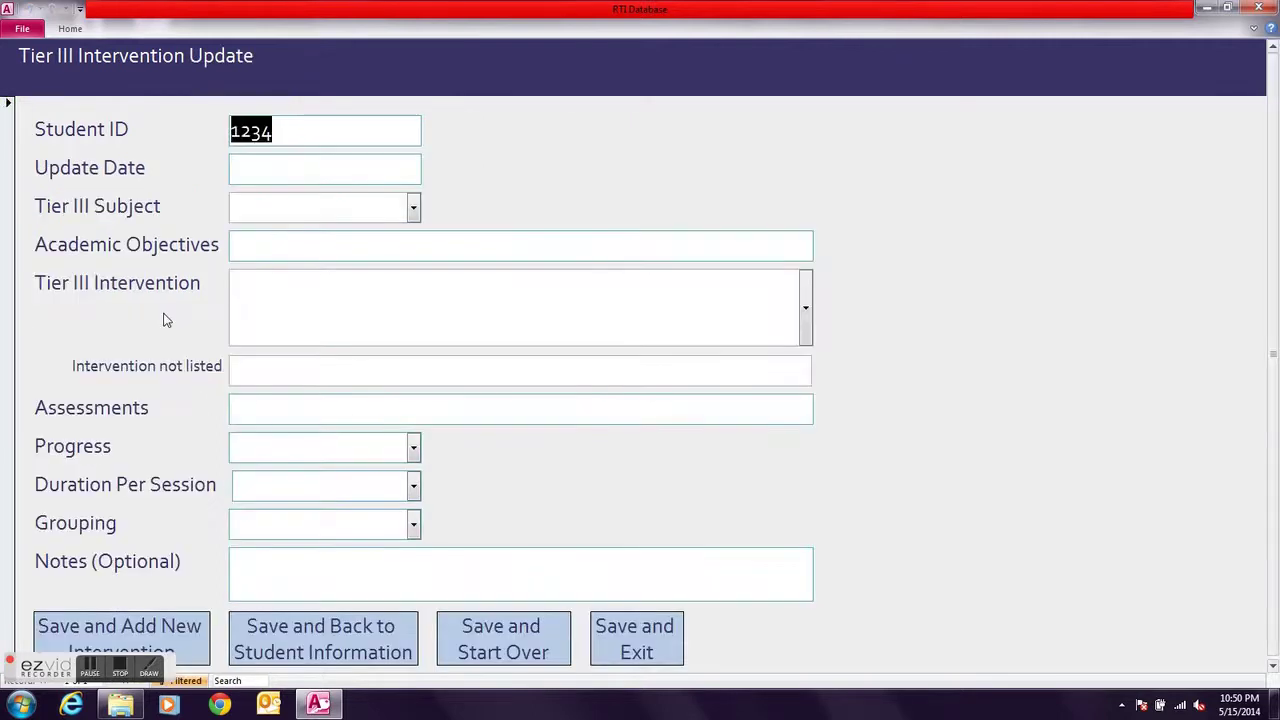
# Set the update date to 5/15/2014 and the Tier III subject to Math
pyautogui.click(360, 178)
pyautogui.click(430, 164)
pyautogui.click(430, 164)
pyautogui.click(430, 164)
pyautogui.click(430, 164)
pyautogui.click(430, 164)
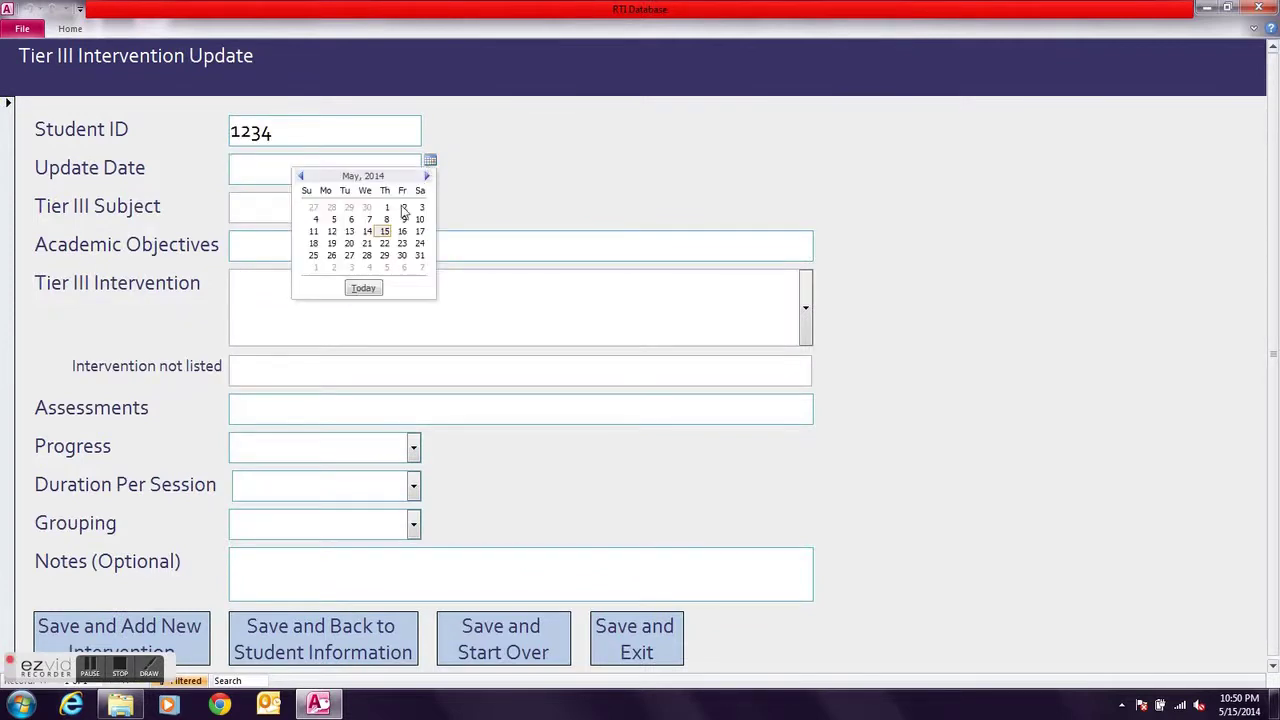
pyautogui.click(385, 232)
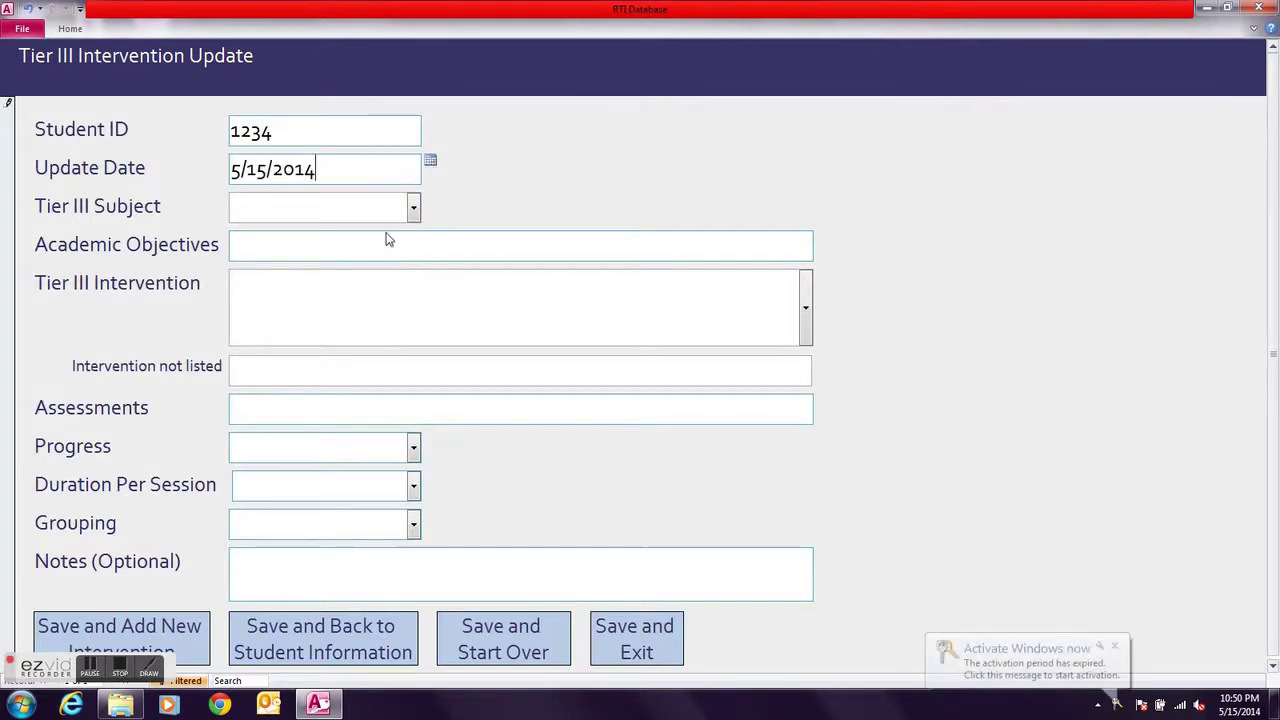
pyautogui.click(412, 212)
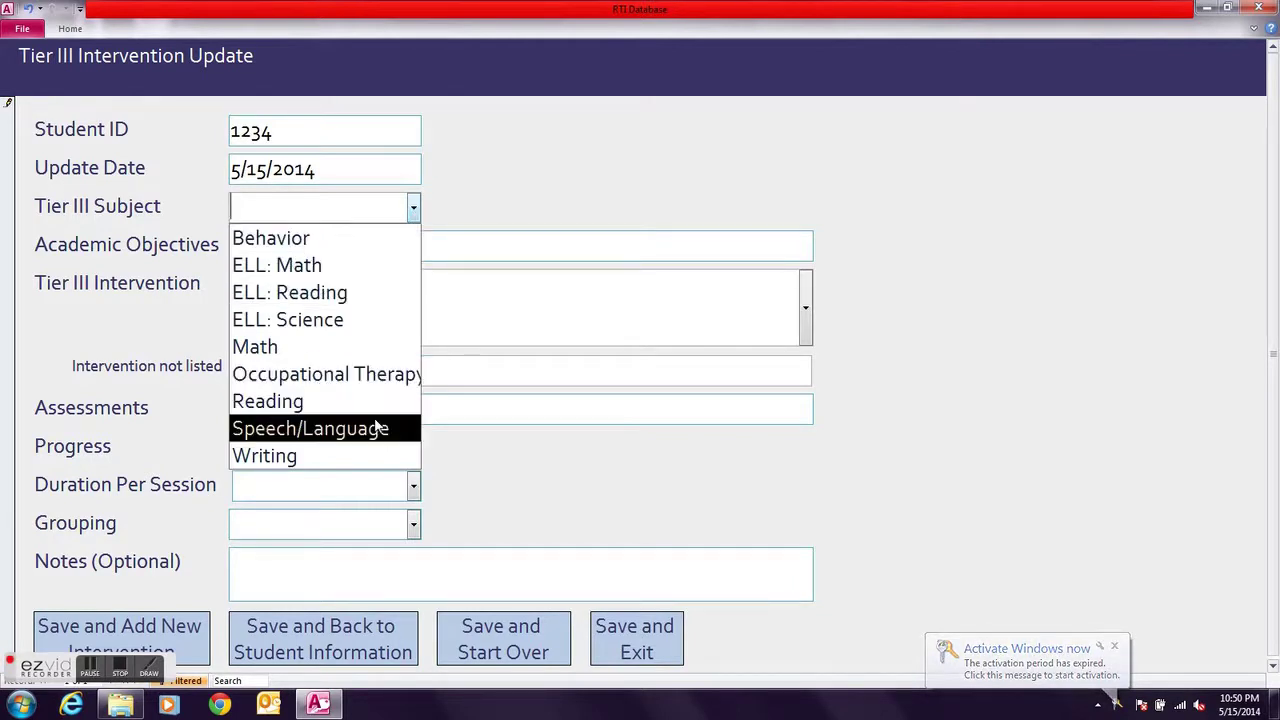
pyautogui.click(358, 352)
# Enter 'Subtracting 2 digit' as the academic objective
pyautogui.click(256, 248)
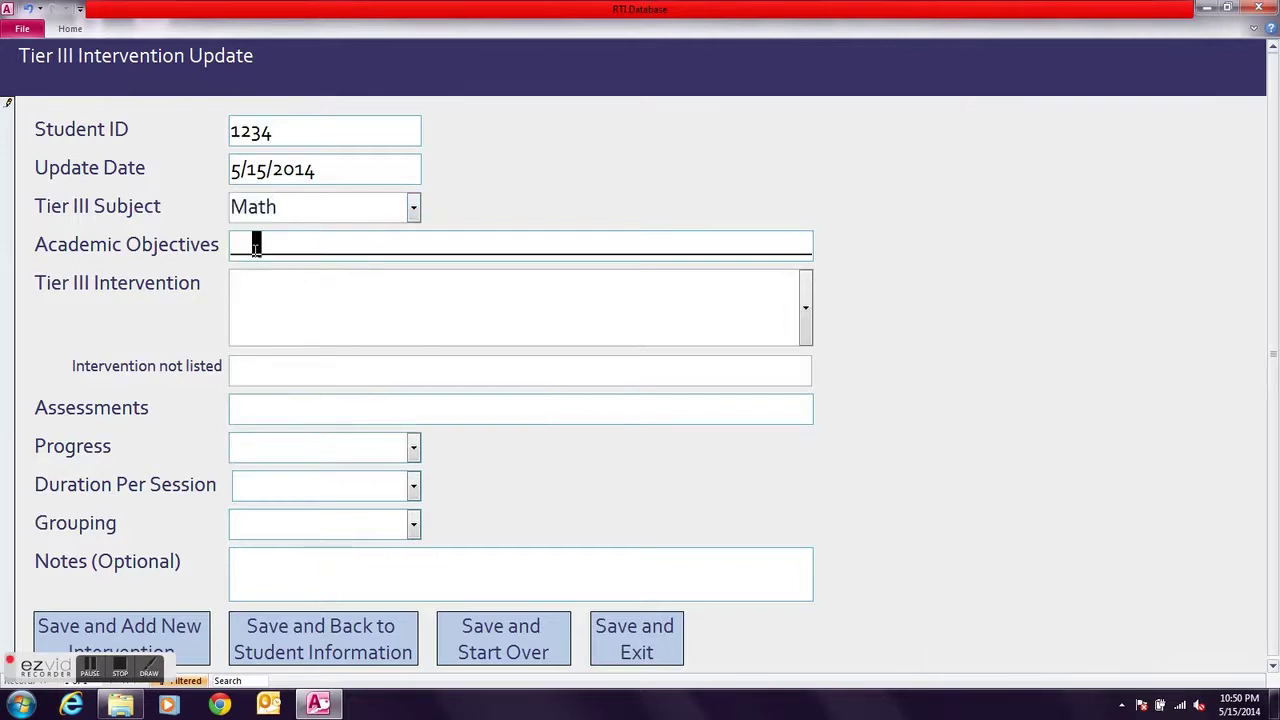
pyautogui.click(236, 248)
pyautogui.write('Subrracting w')
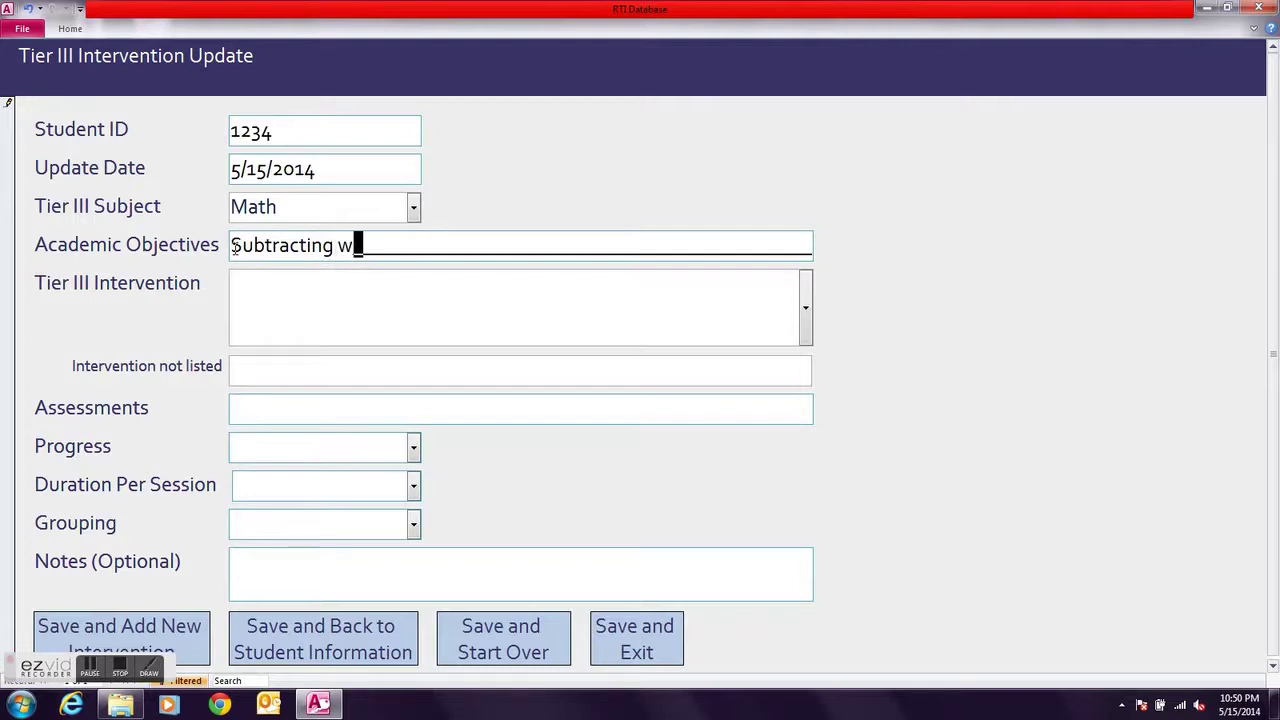
pyautogui.press('BackSpace')
pyautogui.write('2 digit')
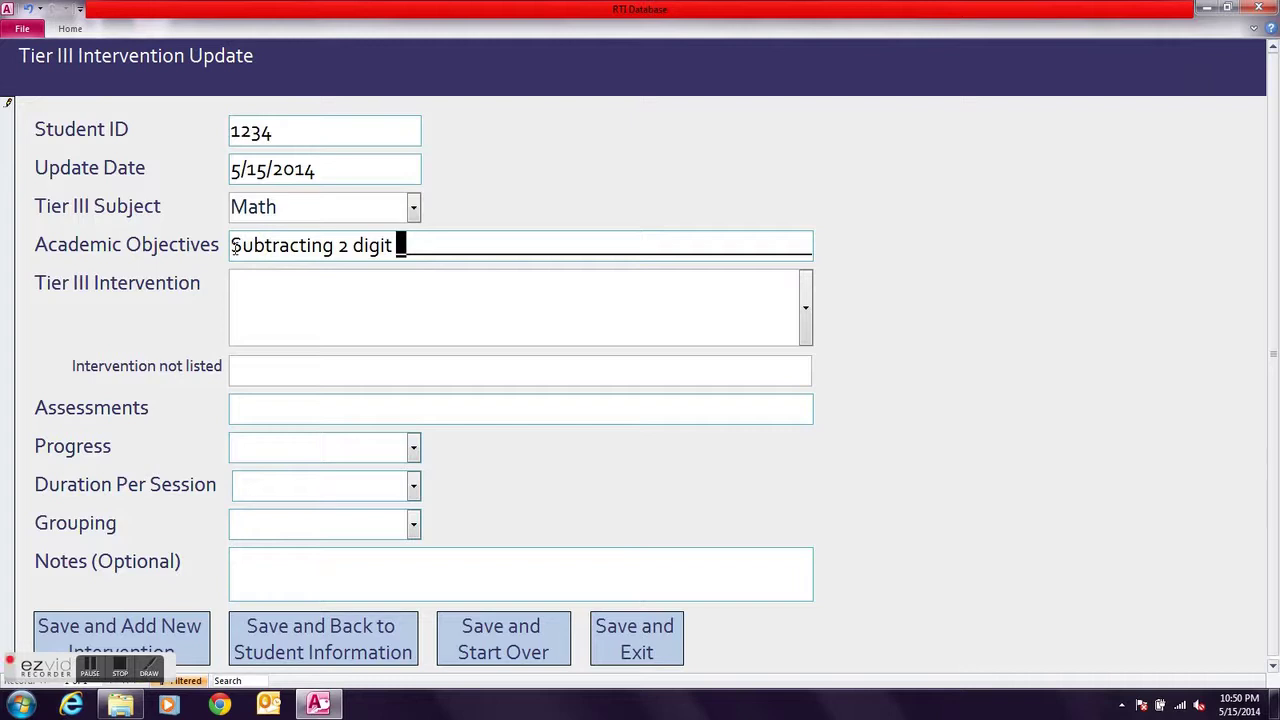
# Choose Other - Not Listed, name it 'Other Intervention', and enter Teacher Observation as assessment
pyautogui.click(241, 289)
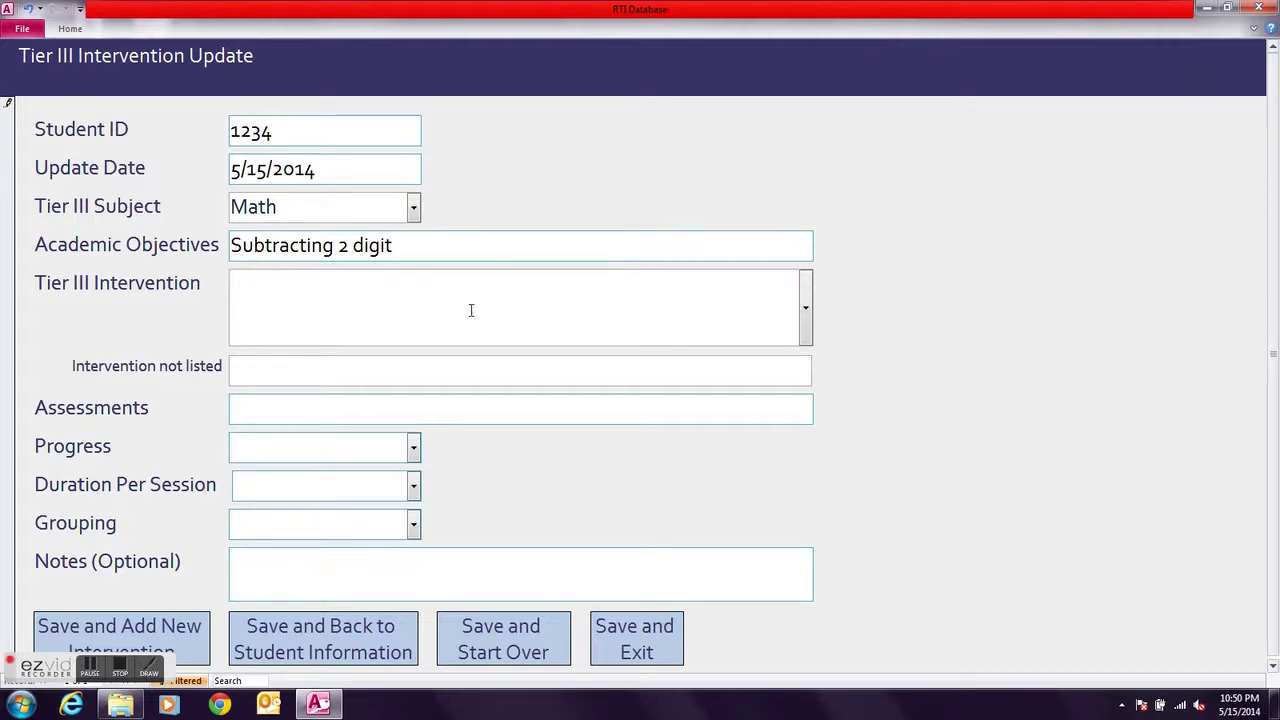
pyautogui.click(806, 307)
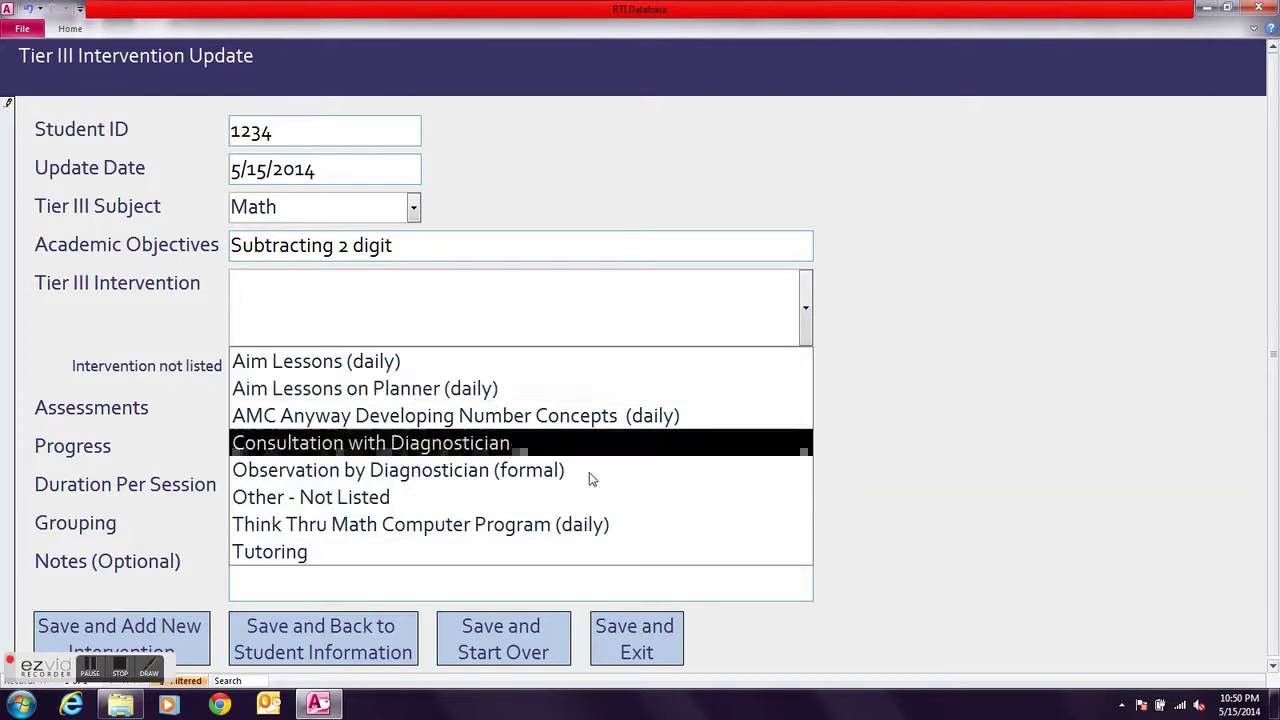
pyautogui.click(512, 506)
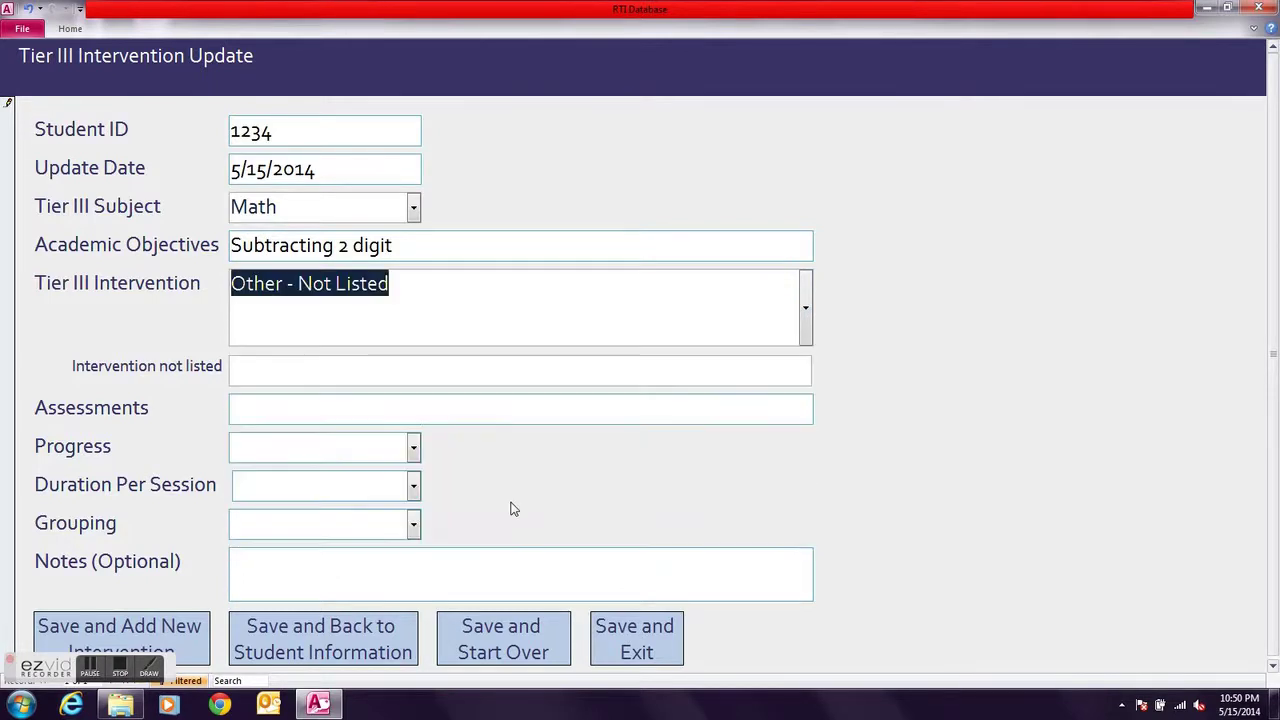
pyautogui.click(246, 367)
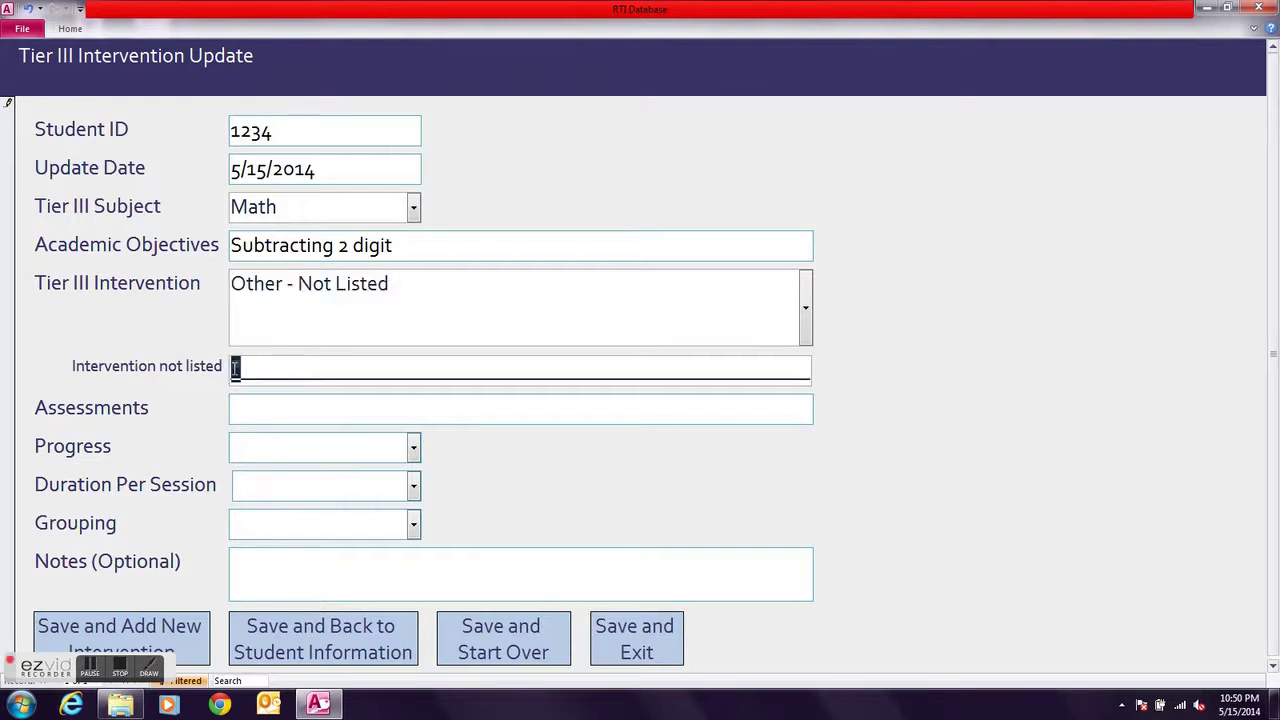
pyautogui.write('Other Int')
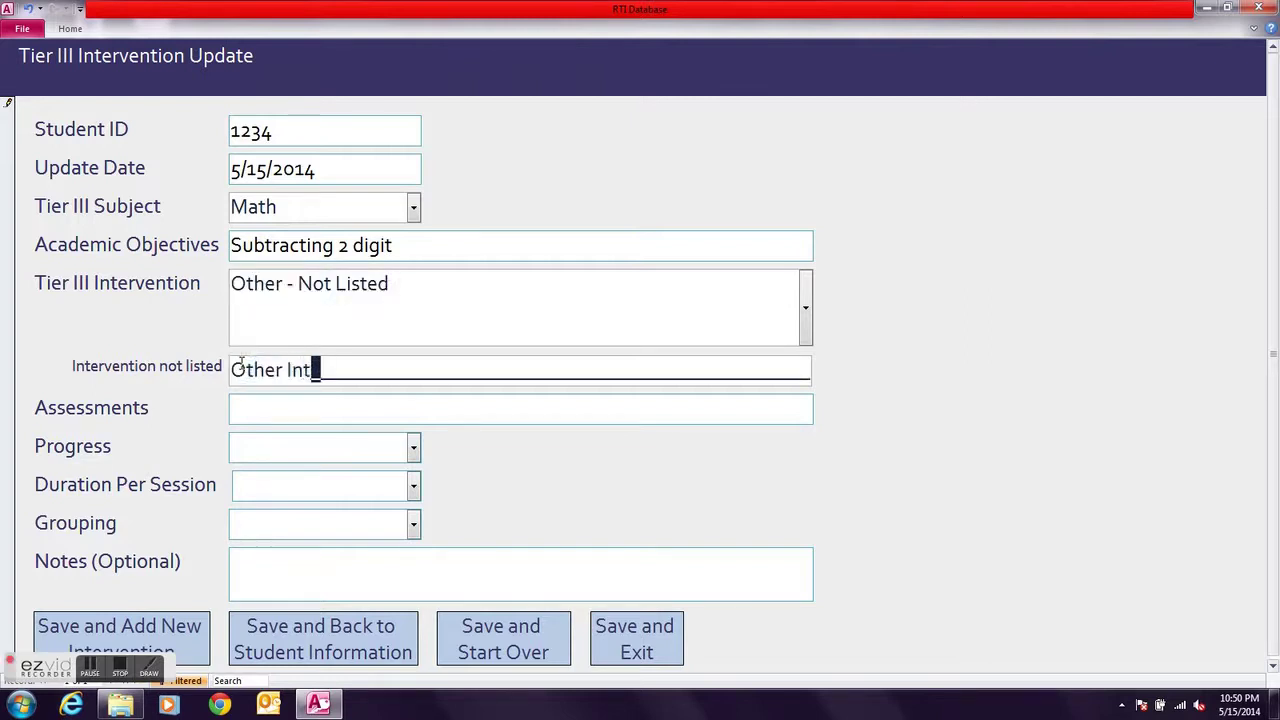
pyautogui.write('ervention')
pyautogui.press('Tab')
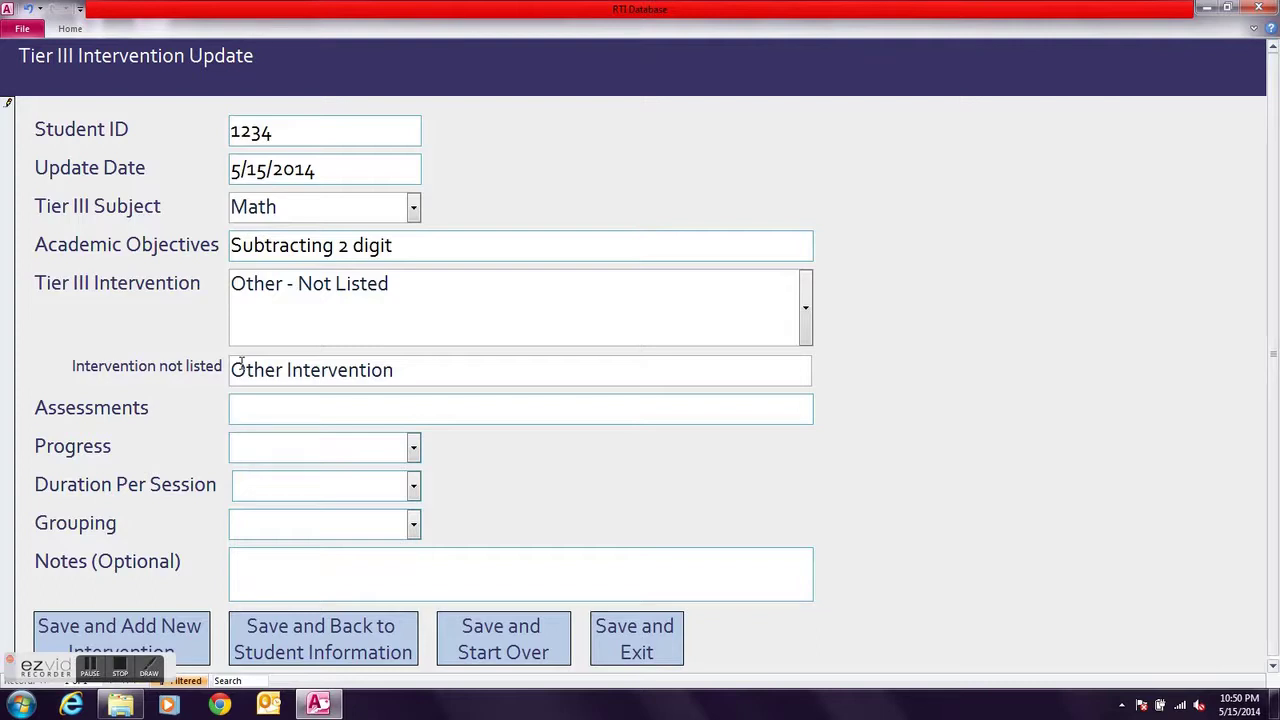
pyautogui.write('Teacher ')
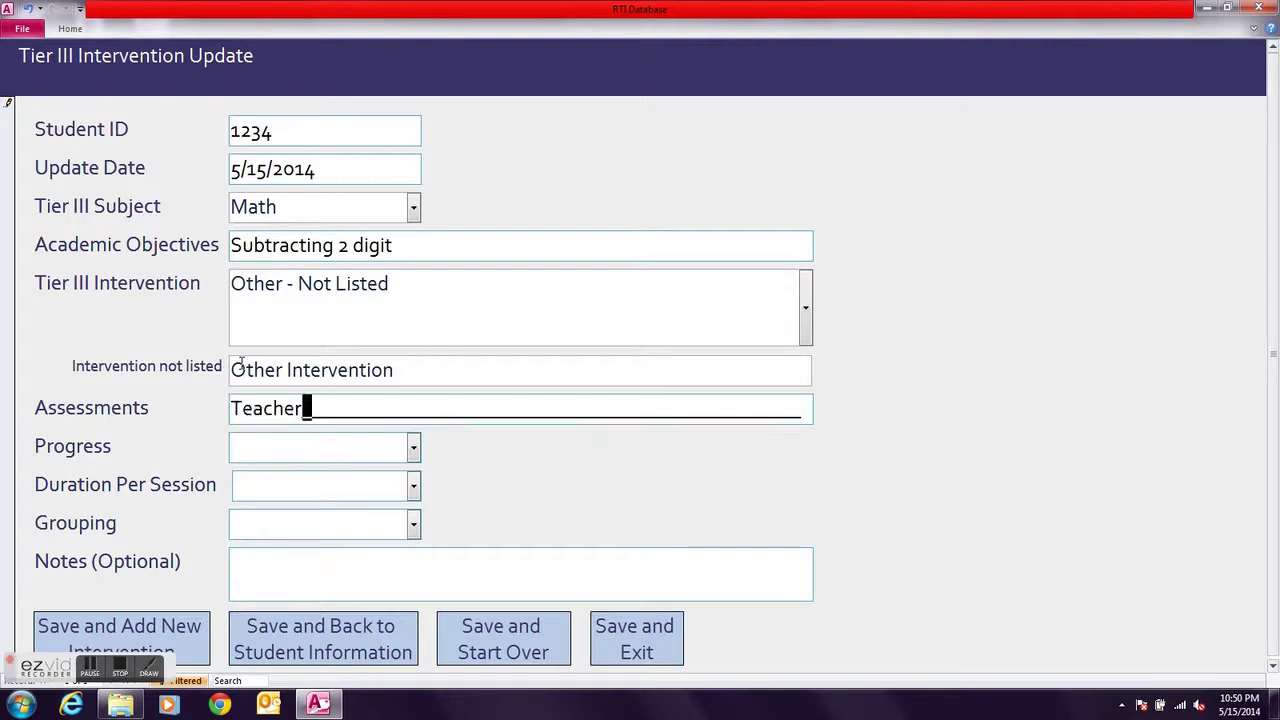
pyautogui.write('Observation')
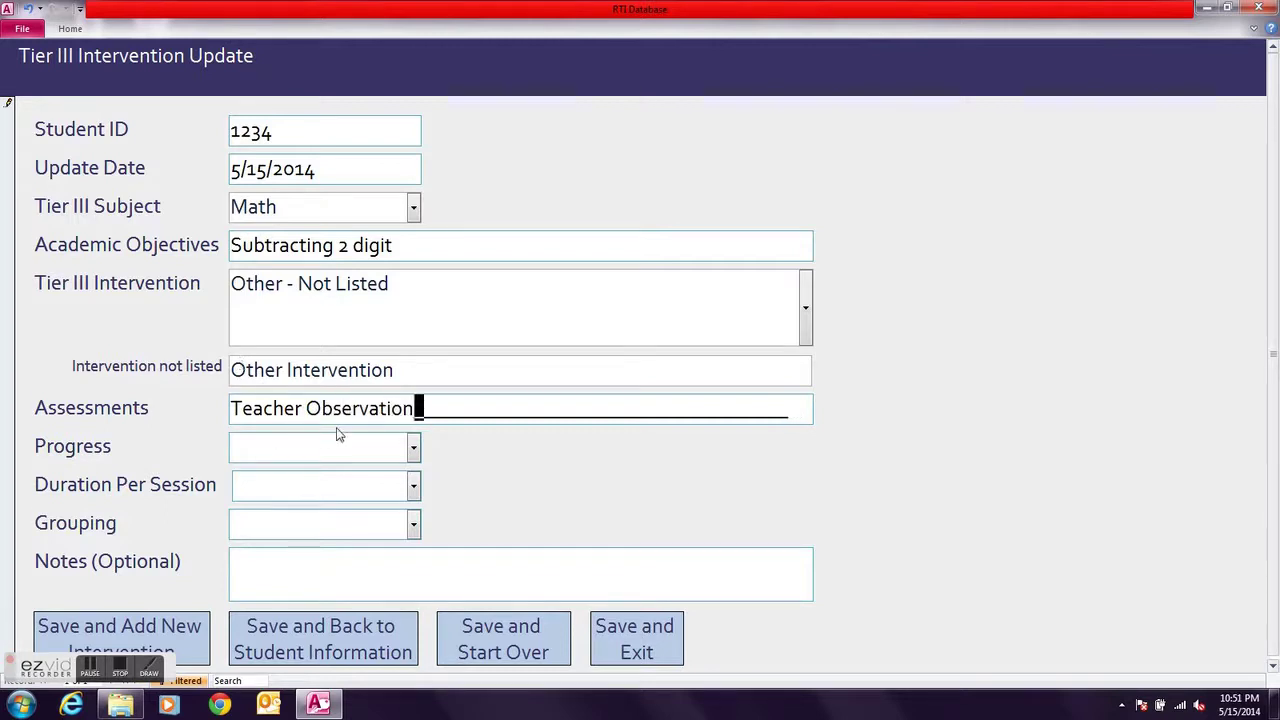
# Set Minimal Progress, 30 min sessions, Small Group, then save and return to Student Information
pyautogui.click(413, 450)
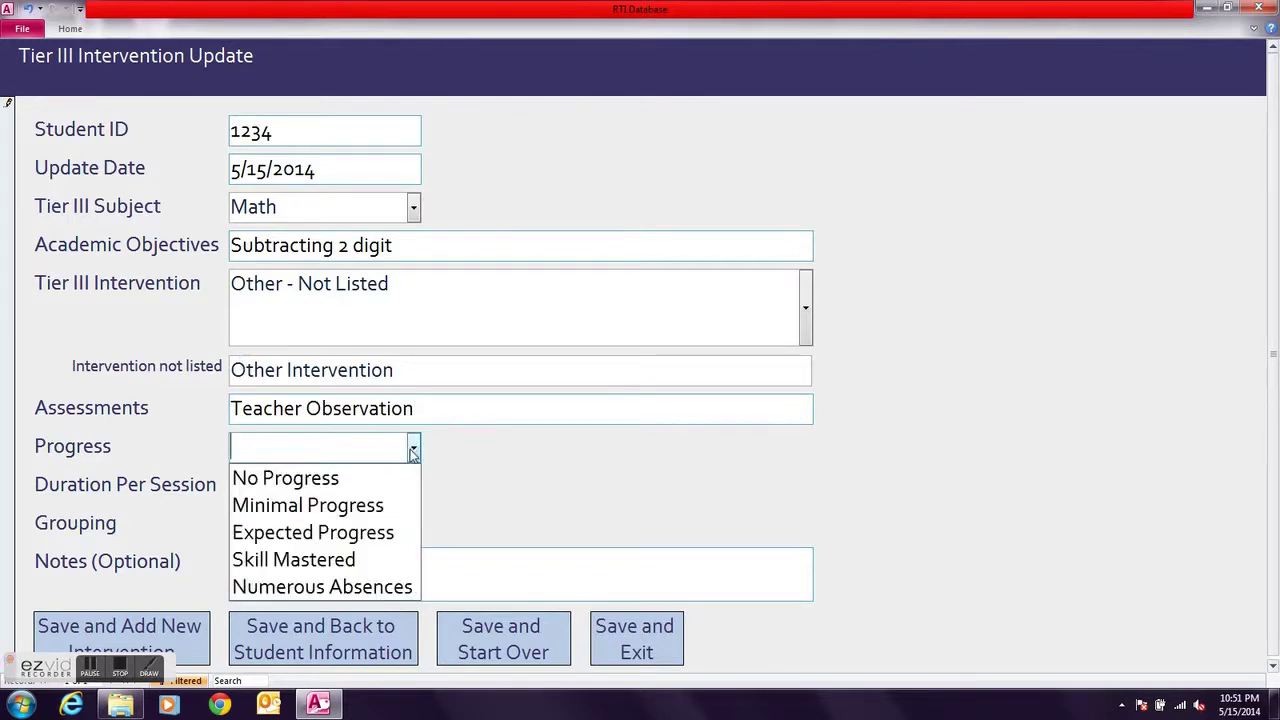
pyautogui.click(398, 505)
pyautogui.click(413, 486)
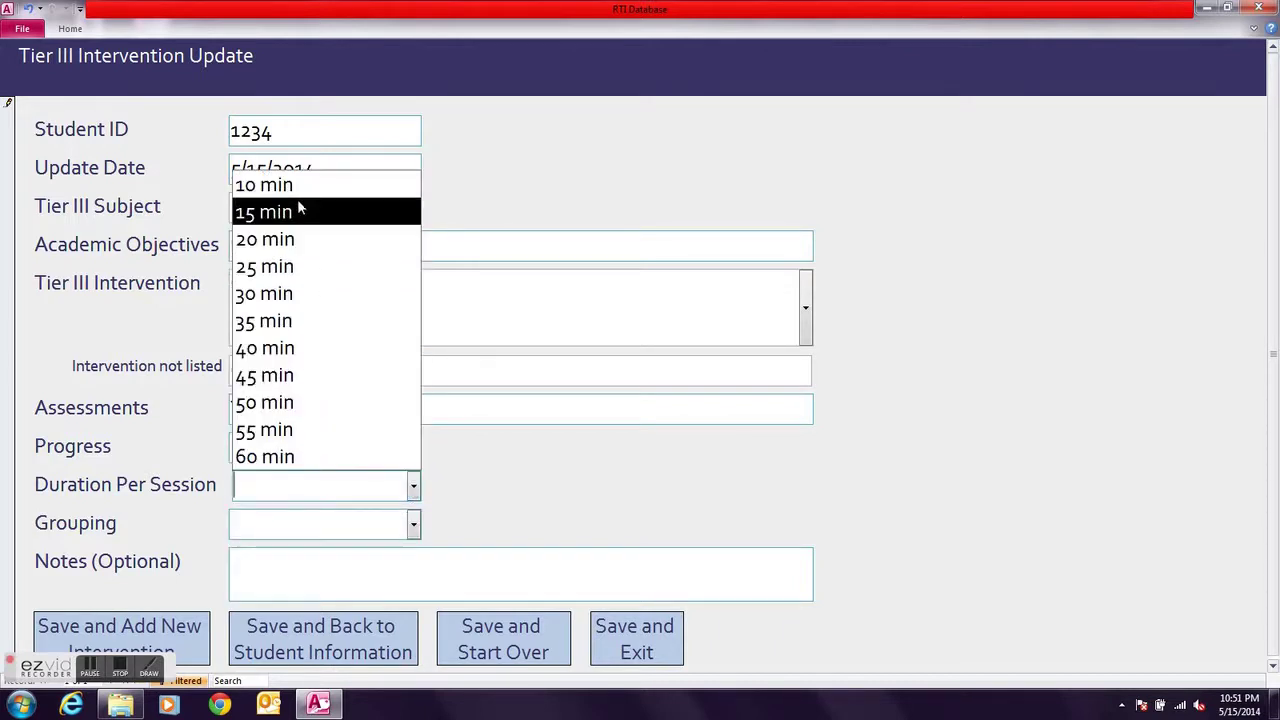
pyautogui.click(300, 293)
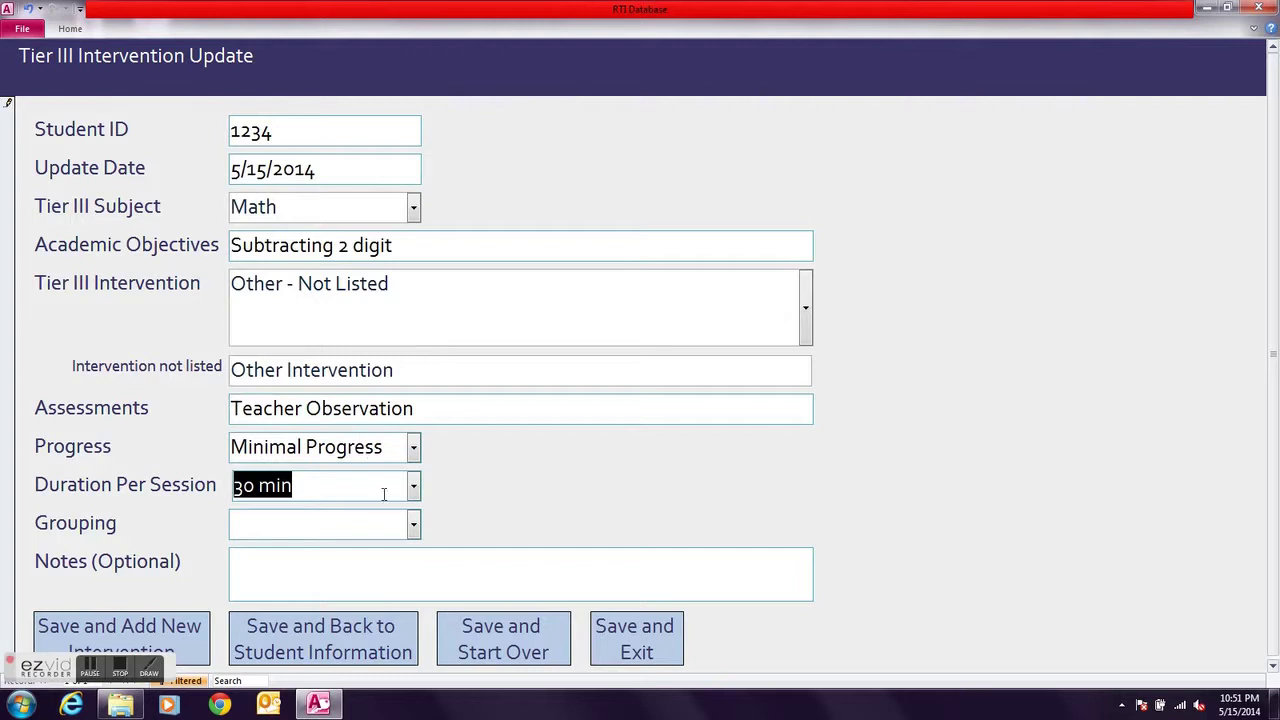
pyautogui.click(413, 523)
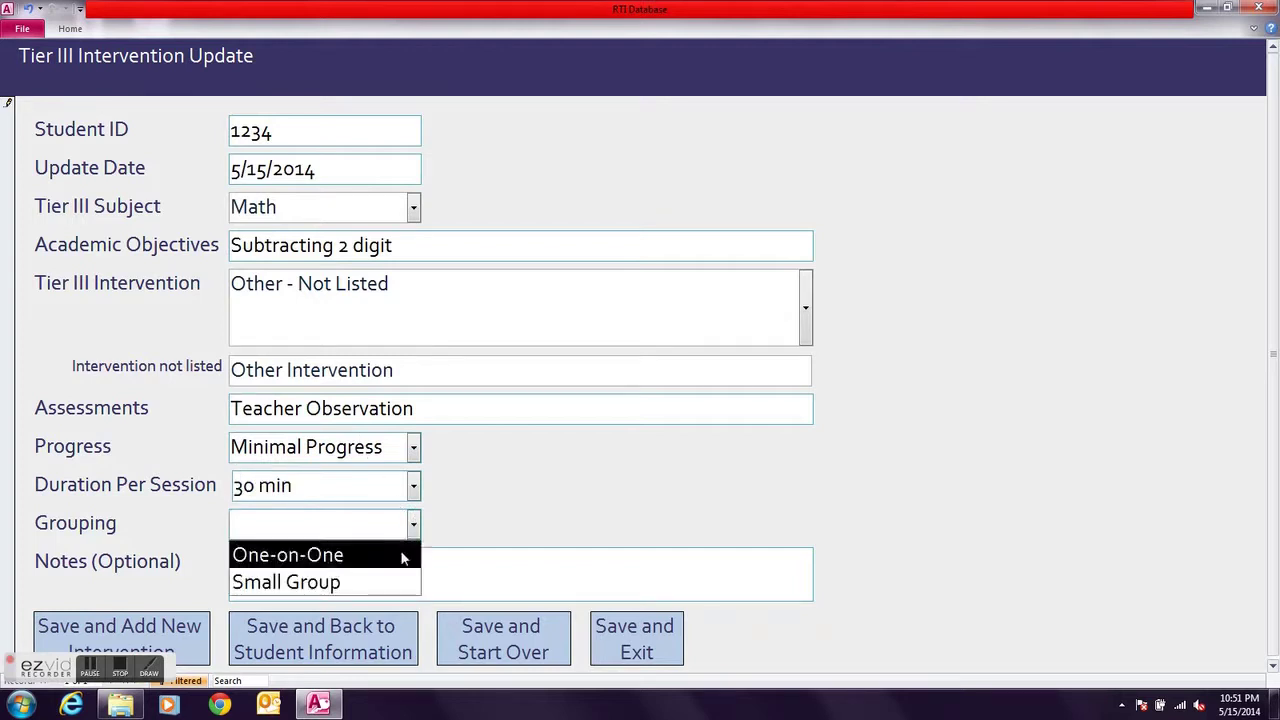
pyautogui.click(396, 581)
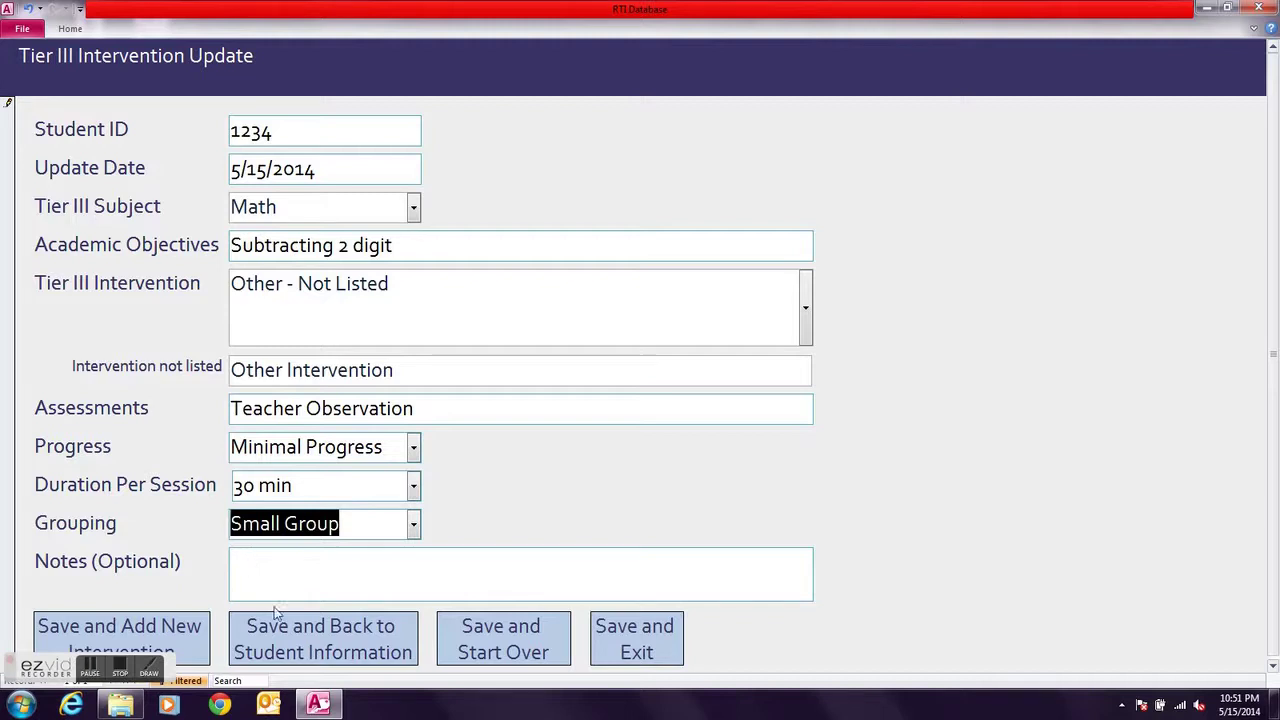
pyautogui.click(329, 639)
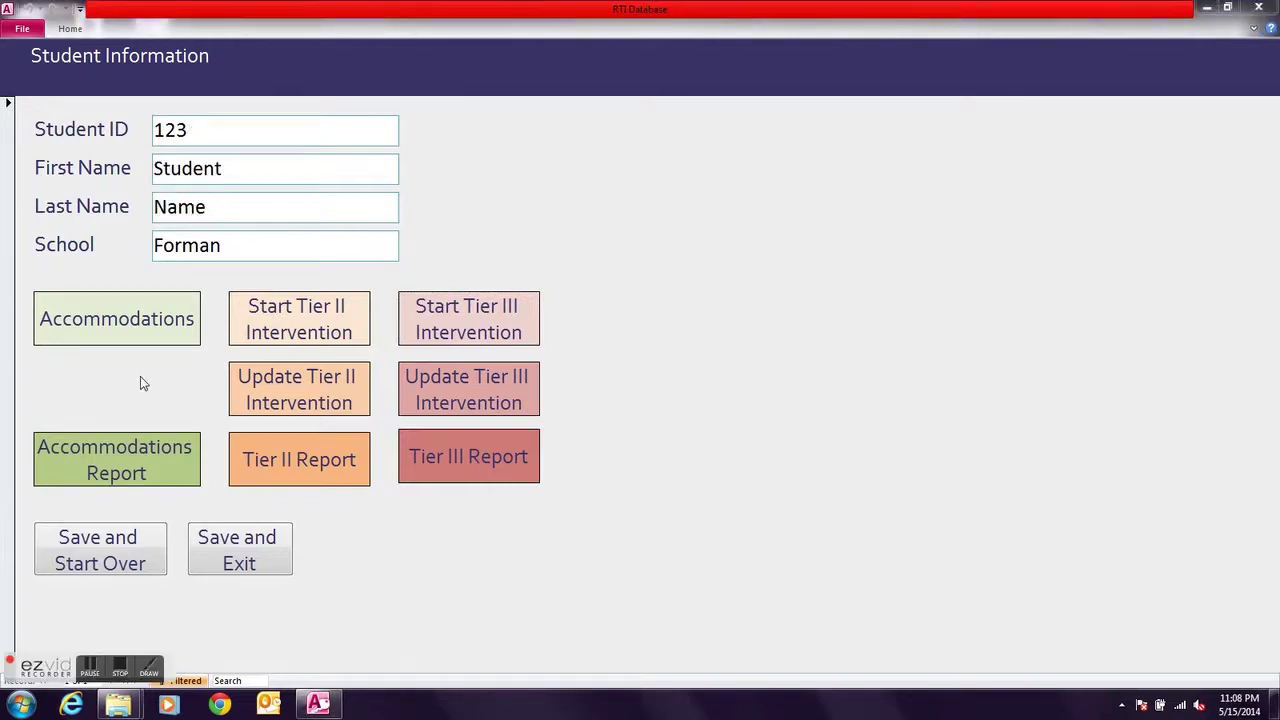
# Open the Tier II Intervention Report for Student 123
pyautogui.click(273, 455)
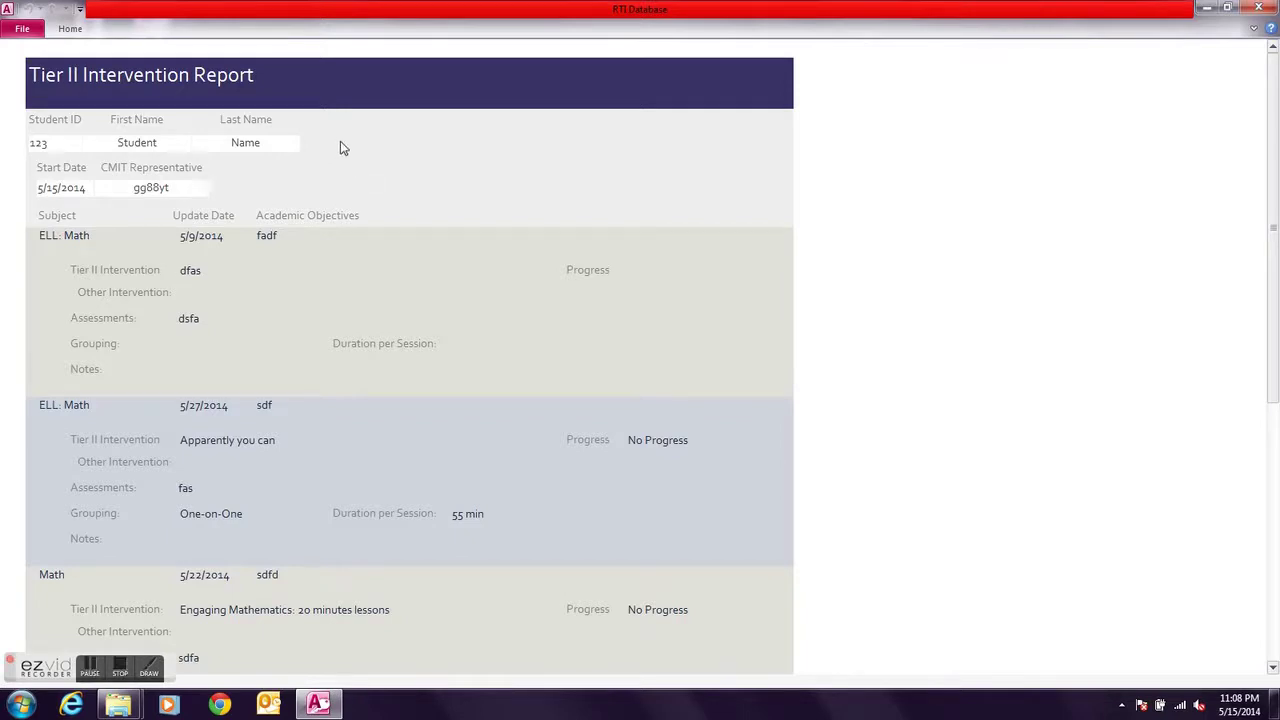
pyautogui.scroll(-1, 340, 148)
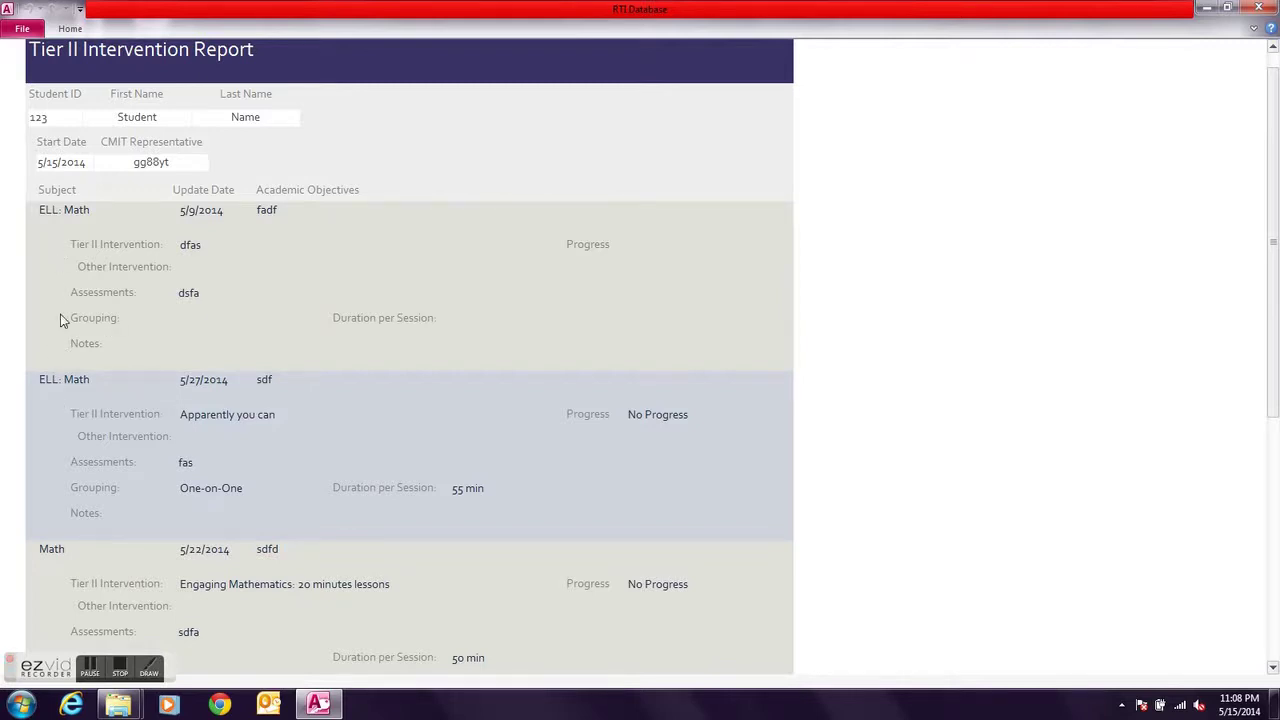
pyautogui.scroll(-1, 62, 320)
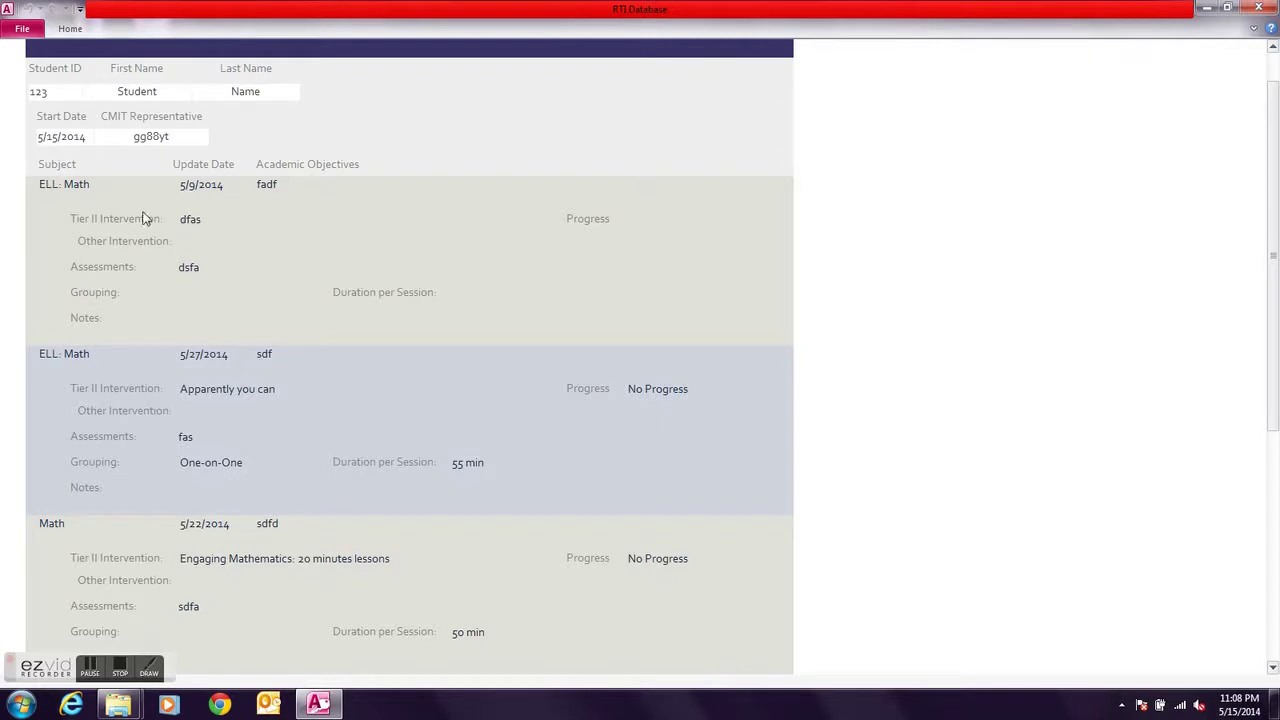
pyautogui.scroll(-5, 215, 291)
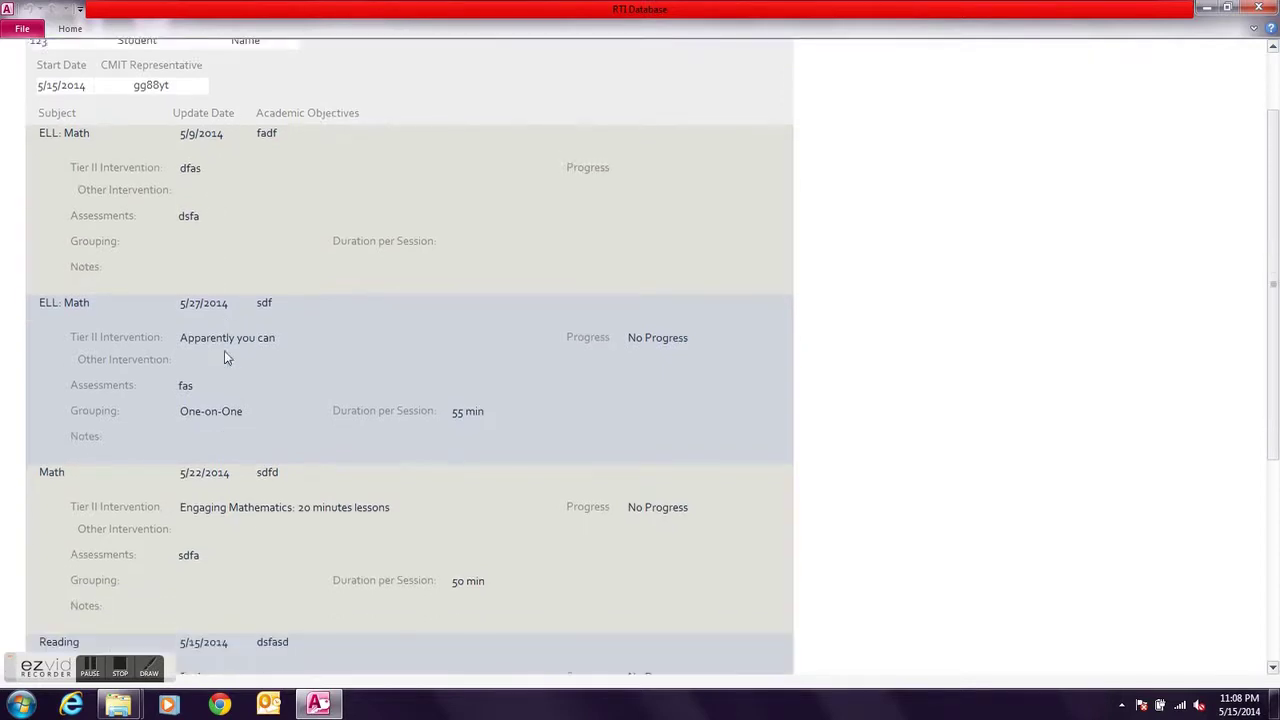
pyautogui.scroll(-4, 225, 360)
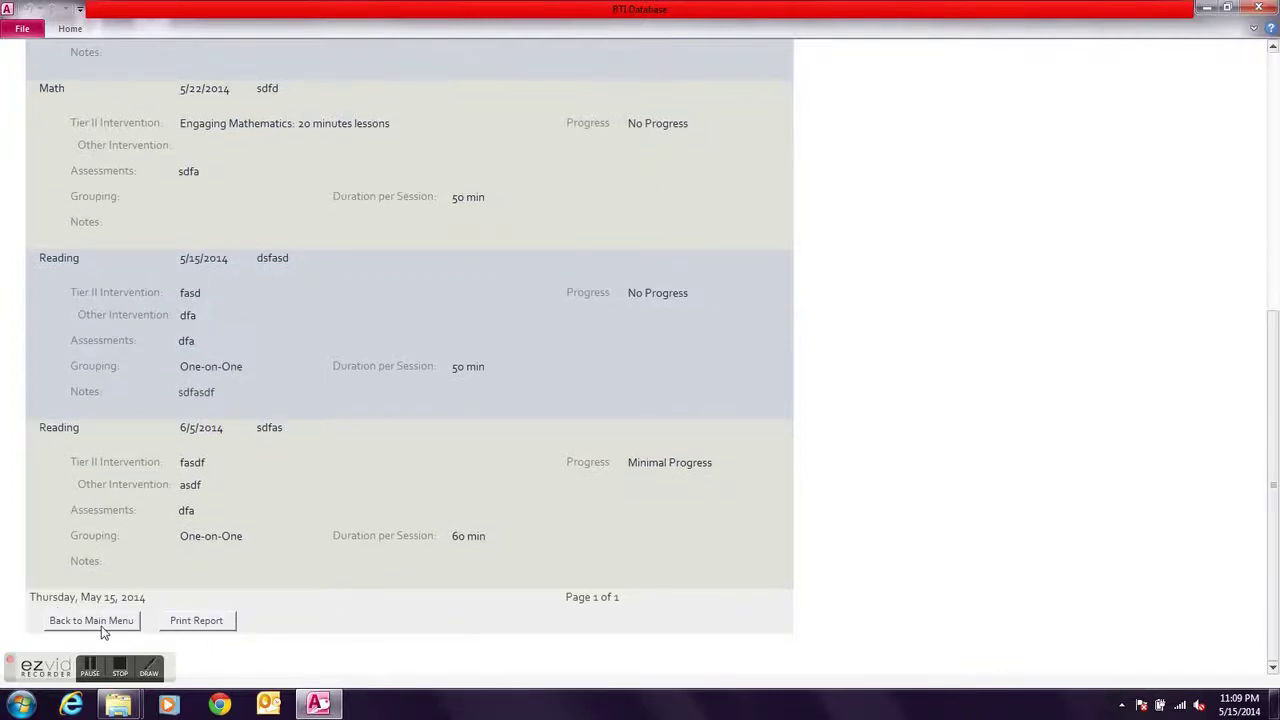
pyautogui.click(208, 625)
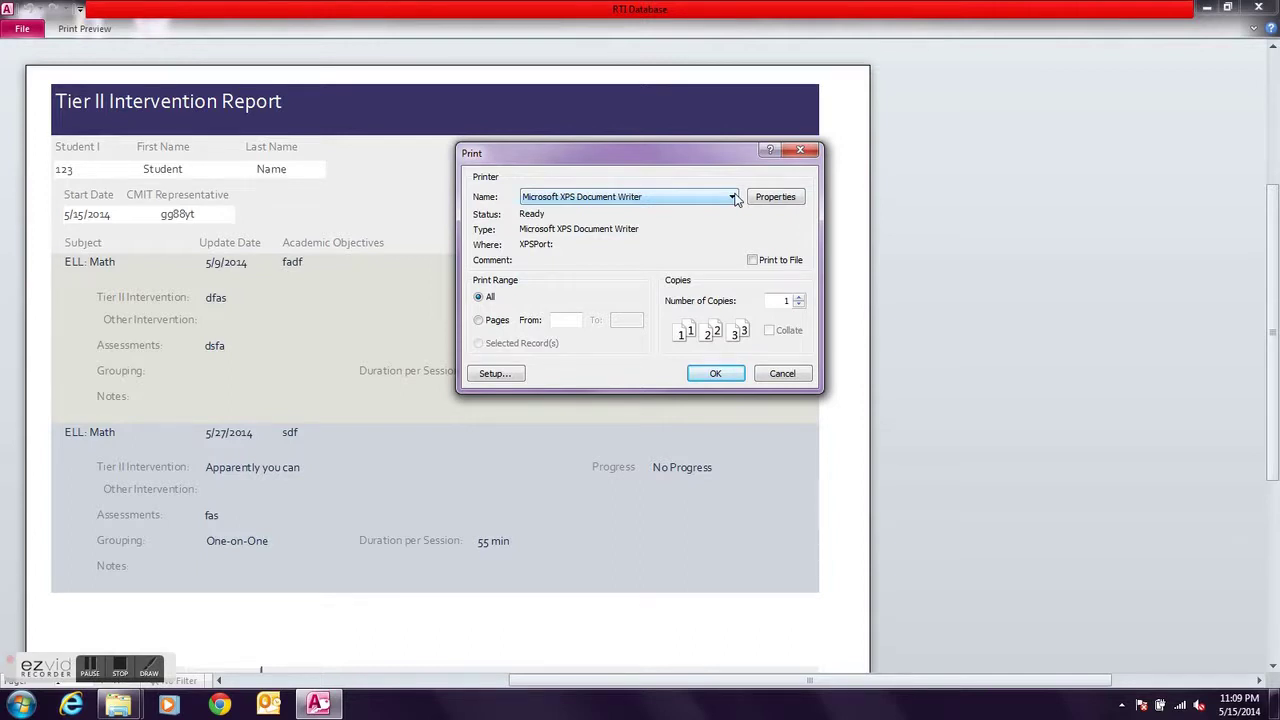
# Print the Tier II report to Microsoft XPS Document Writer, saving the file under the student's name
pyautogui.click(733, 197)
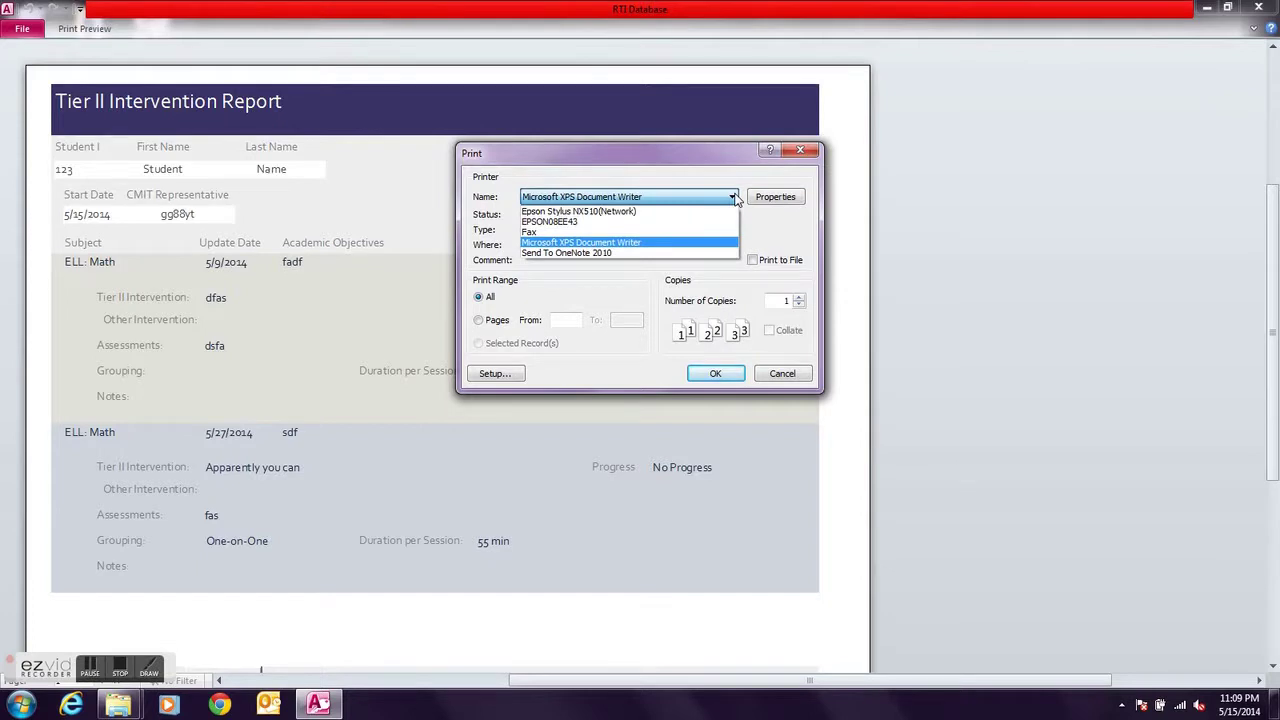
pyautogui.click(735, 198)
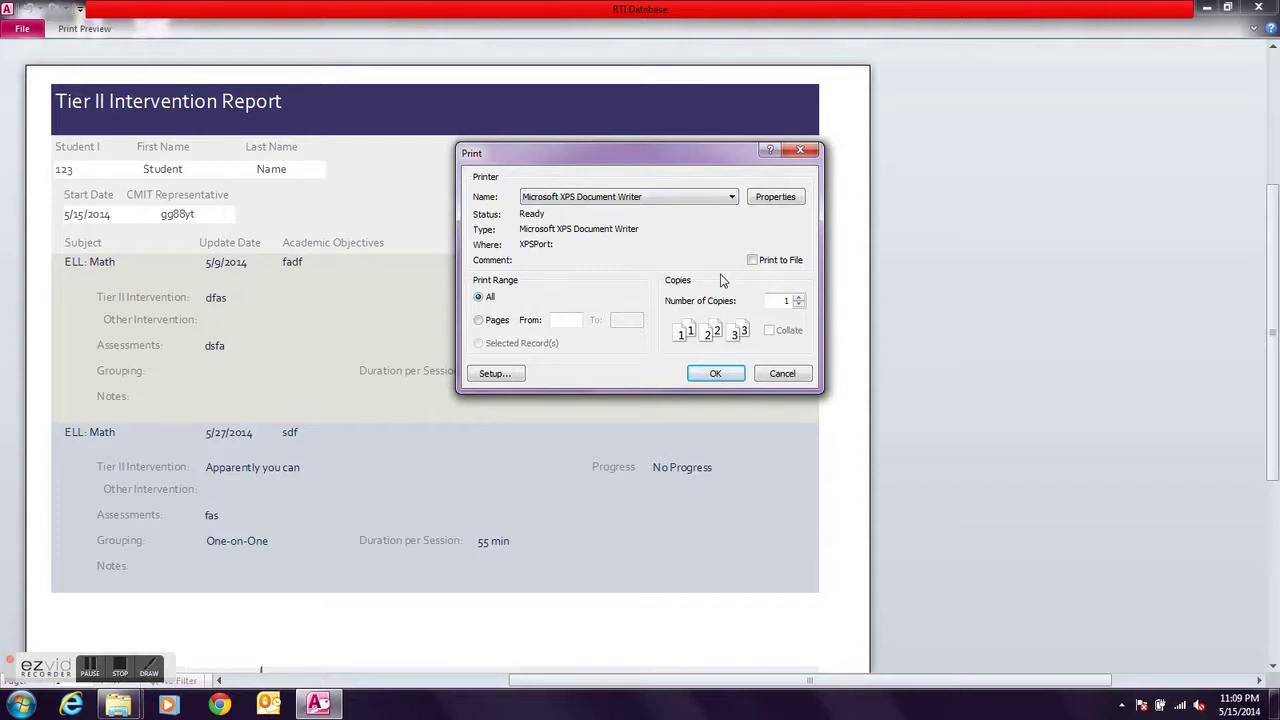
pyautogui.click(714, 373)
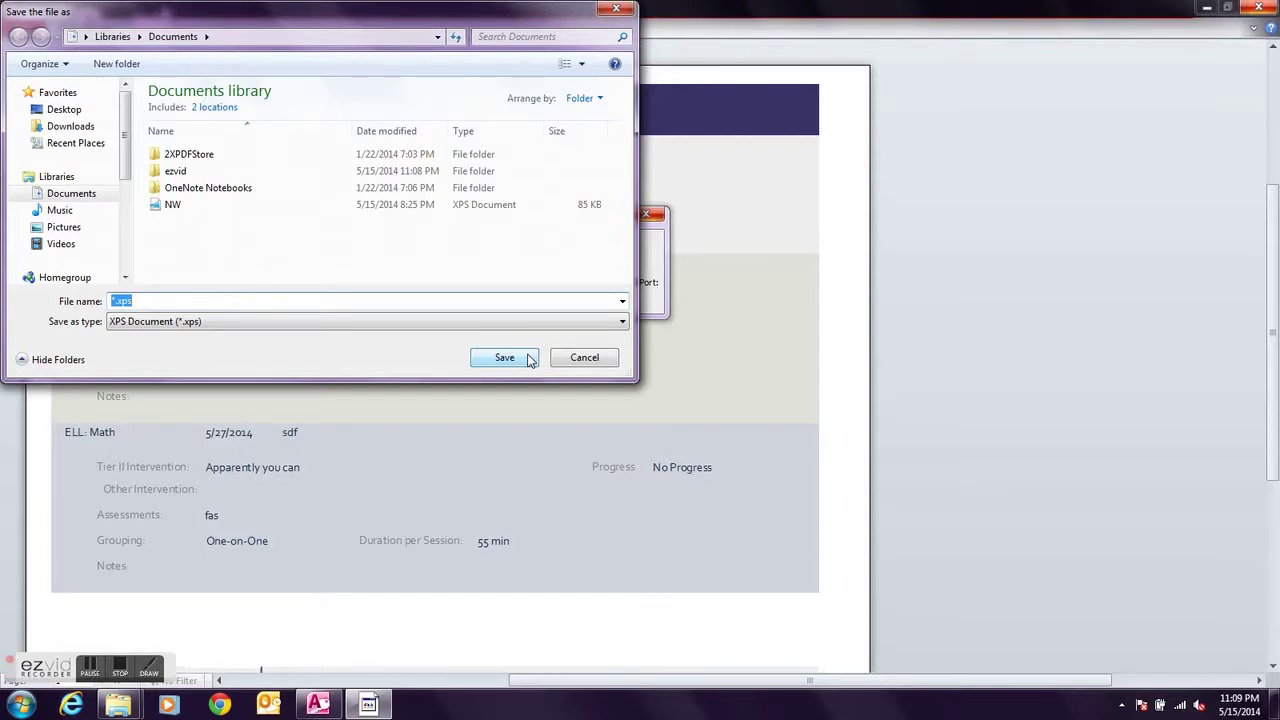
pyautogui.click(503, 358)
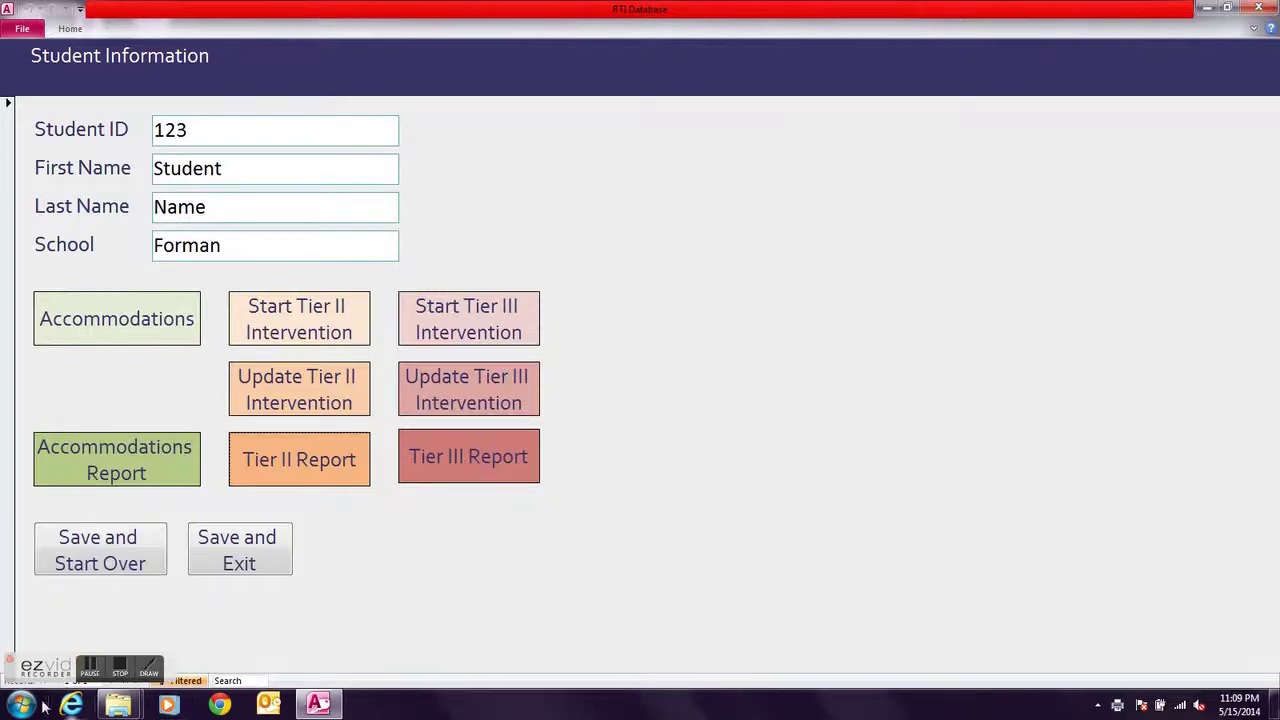
# Open the saved XPS report in XPS Viewer, maximize the window, and scroll through its pages
pyautogui.click(121, 670)
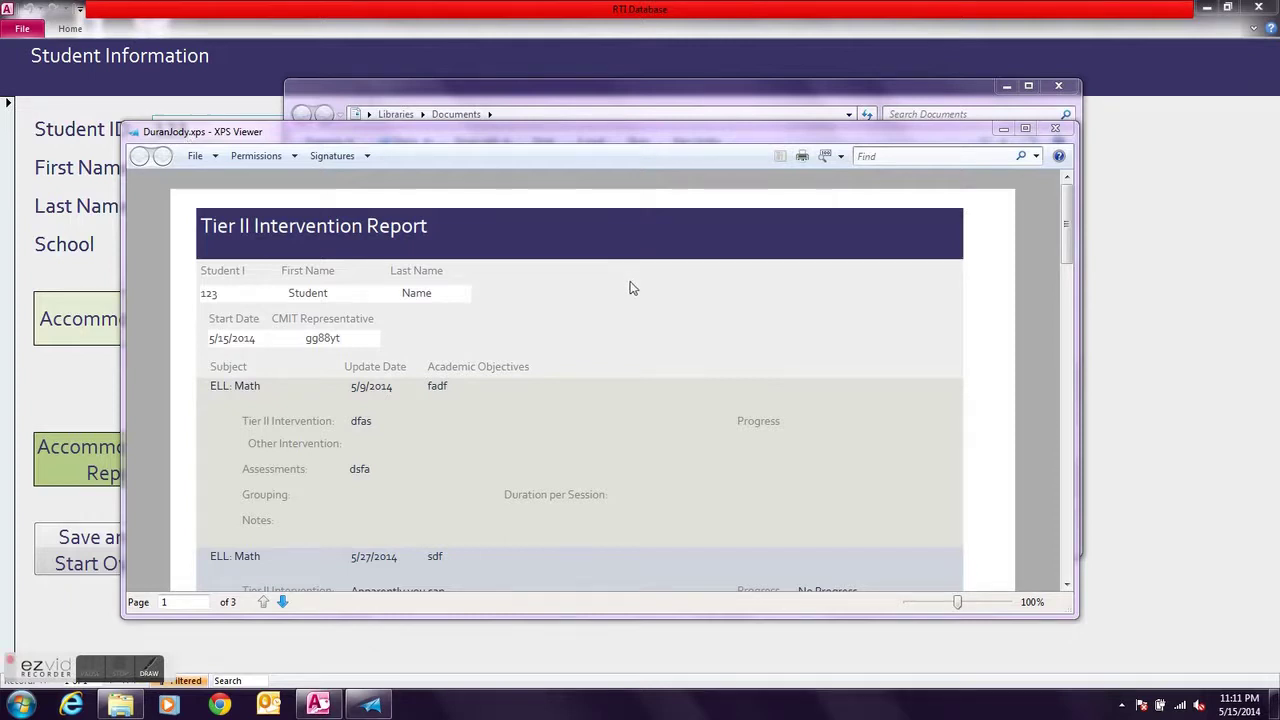
pyautogui.click(1028, 130)
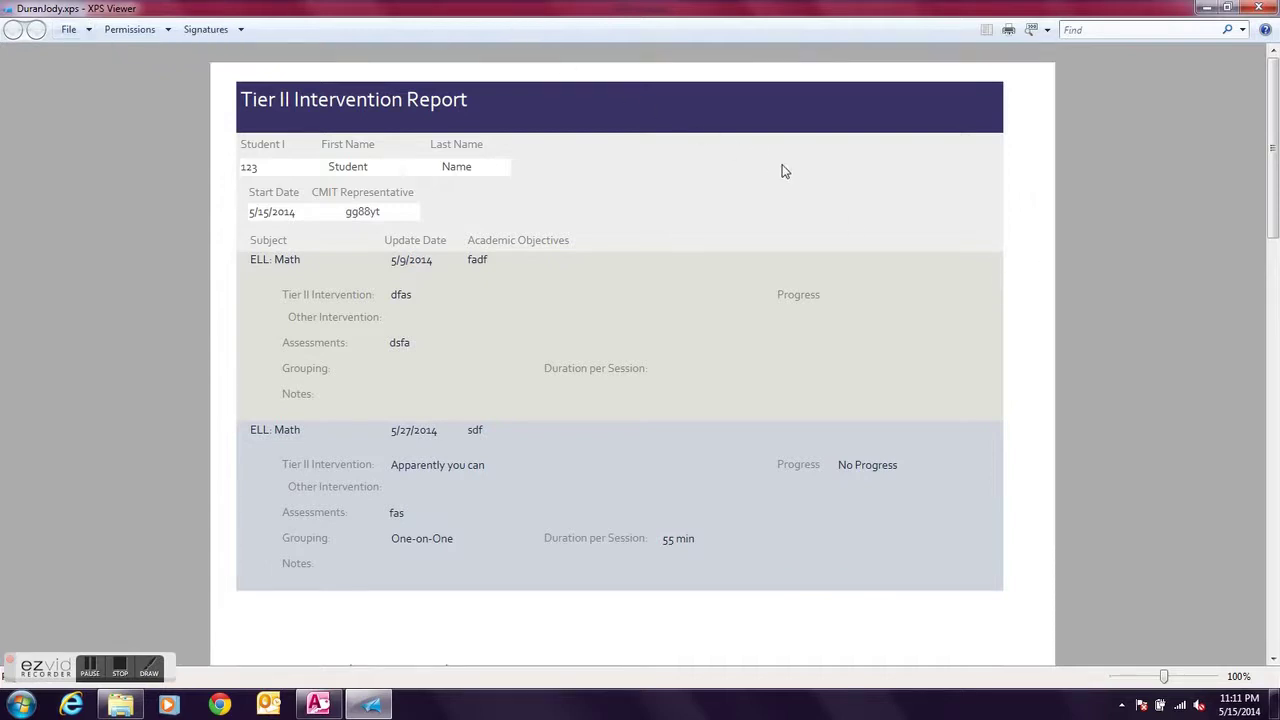
pyautogui.scroll(-2, 1276, 235)
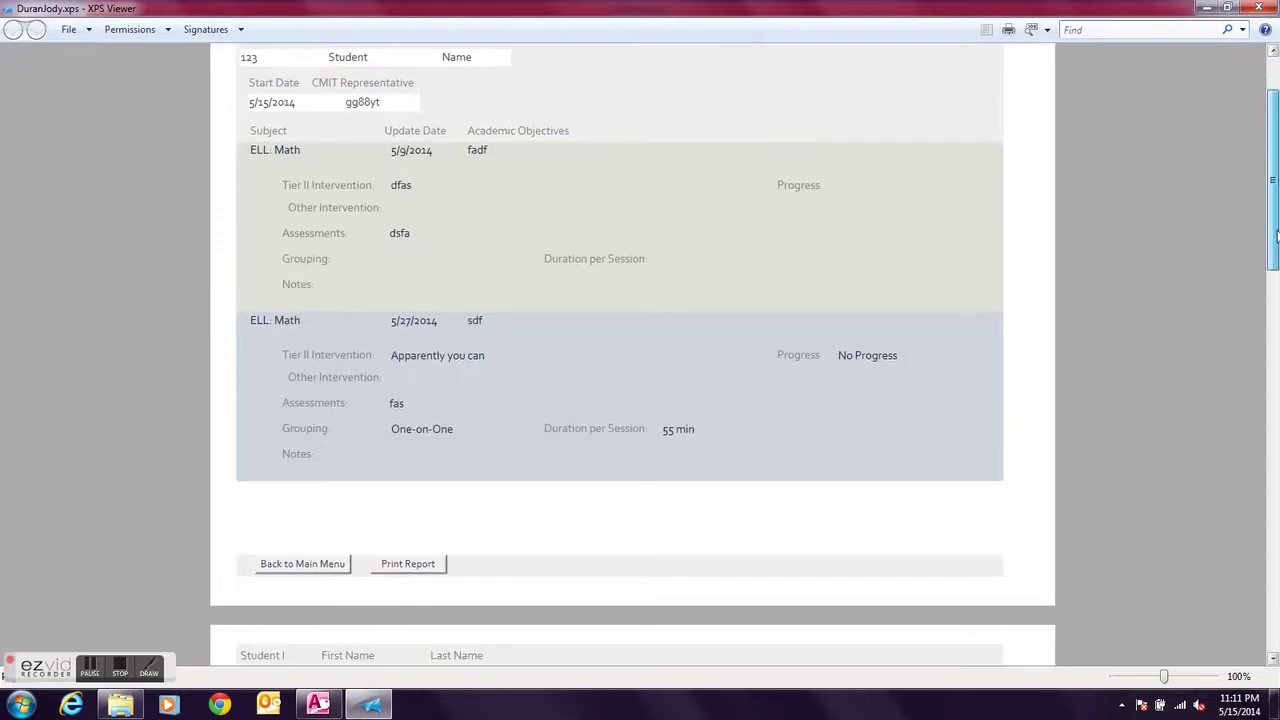
pyautogui.moveTo(1276, 235); pyautogui.dragTo(1276, 478)
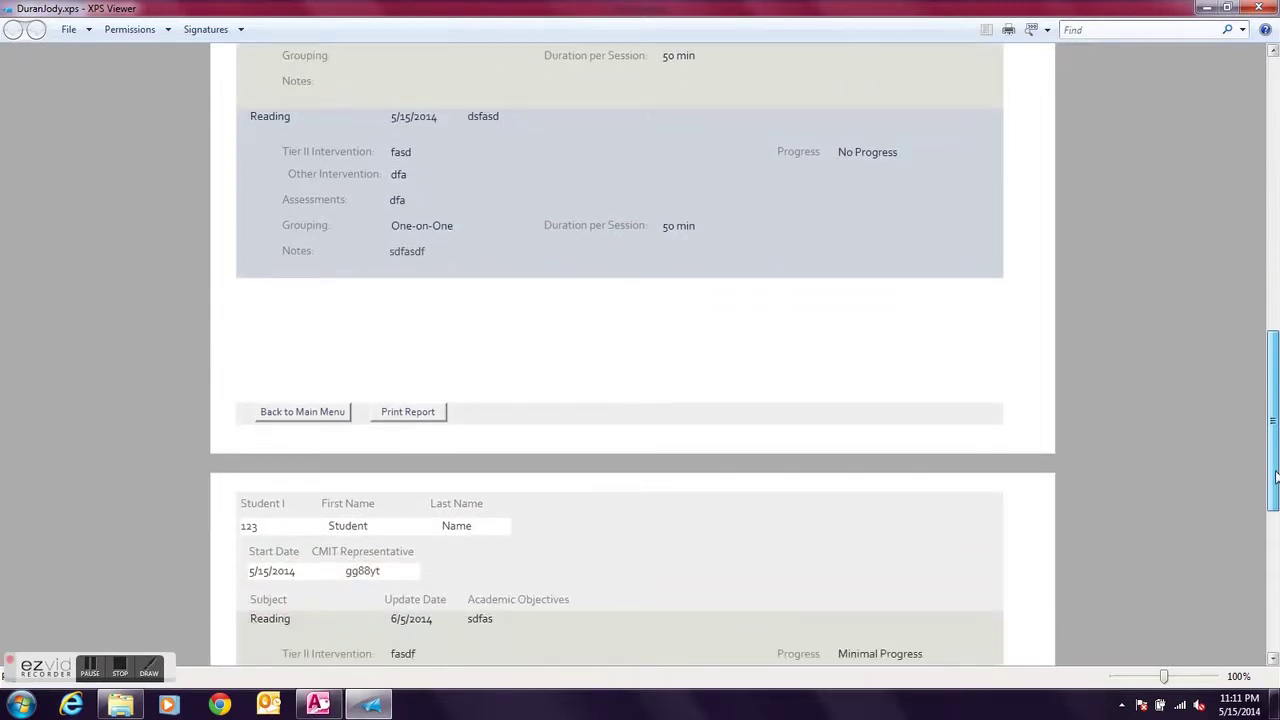
pyautogui.moveTo(1276, 478); pyautogui.dragTo(1277, 183)
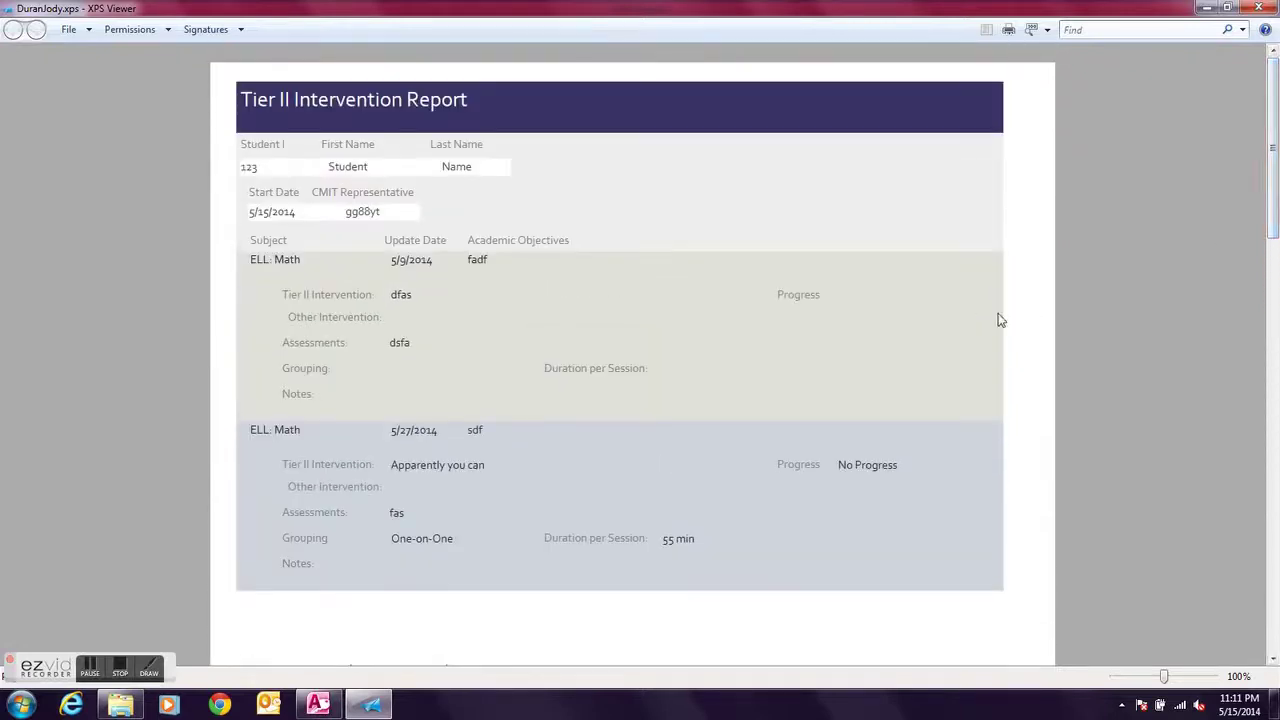